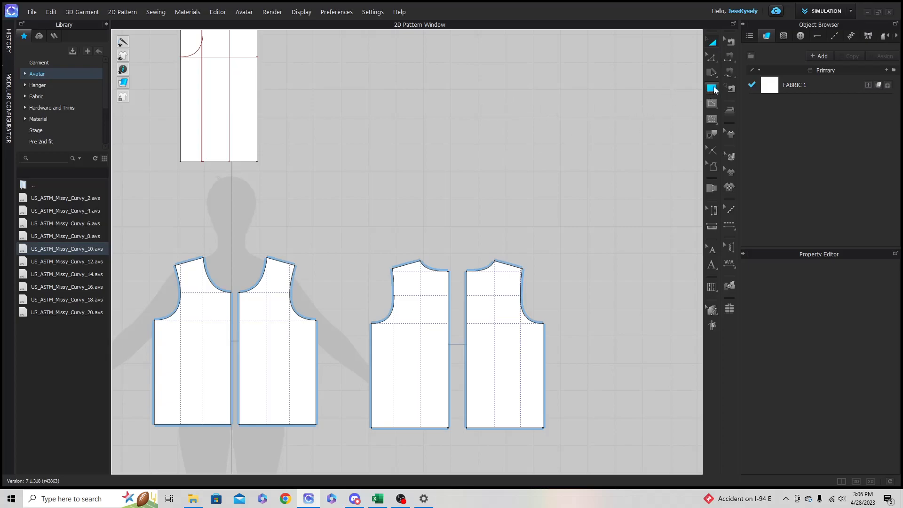
- Start a new rectangular pattern piece in the empty area above the back bodice pieces
click(713, 88)
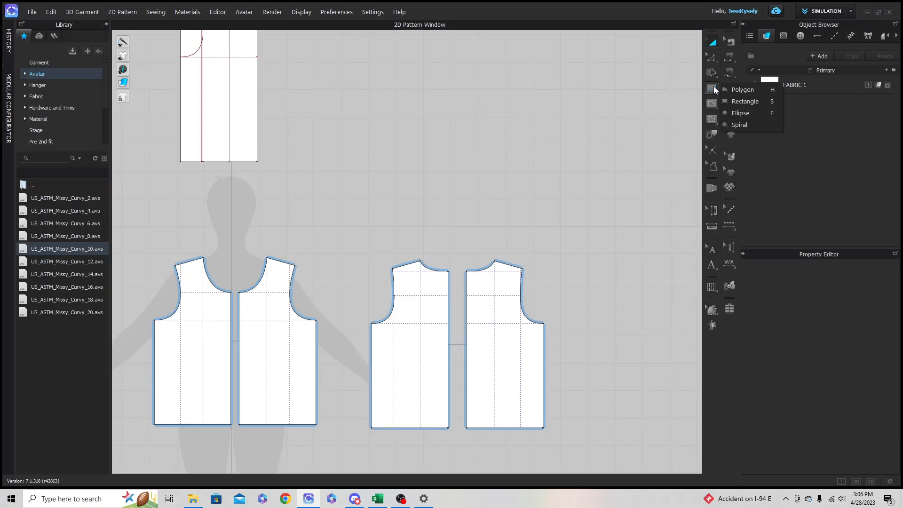
click(757, 104)
click(407, 100)
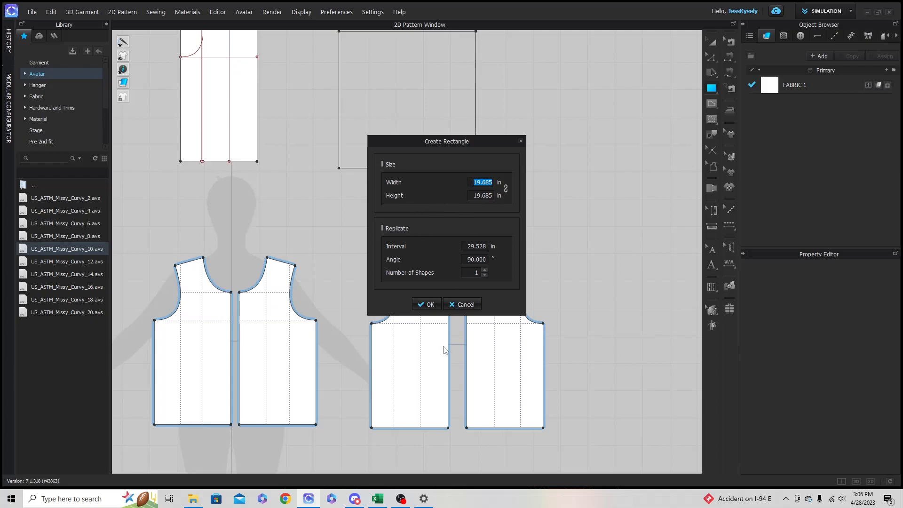
- Switch to the Excel spec sheet and check the sleeve opening, upper-arm and sleeve length measurements
click(380, 498)
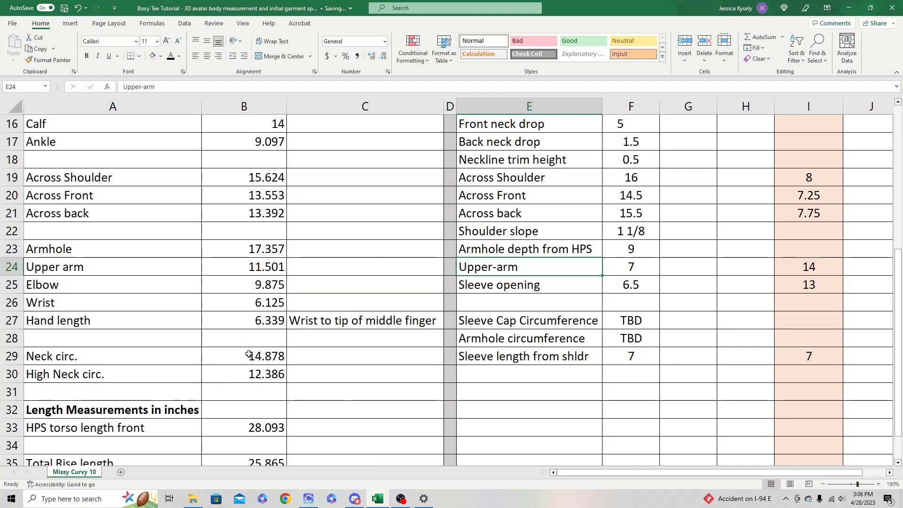
scroll(562, 348, up, 5)
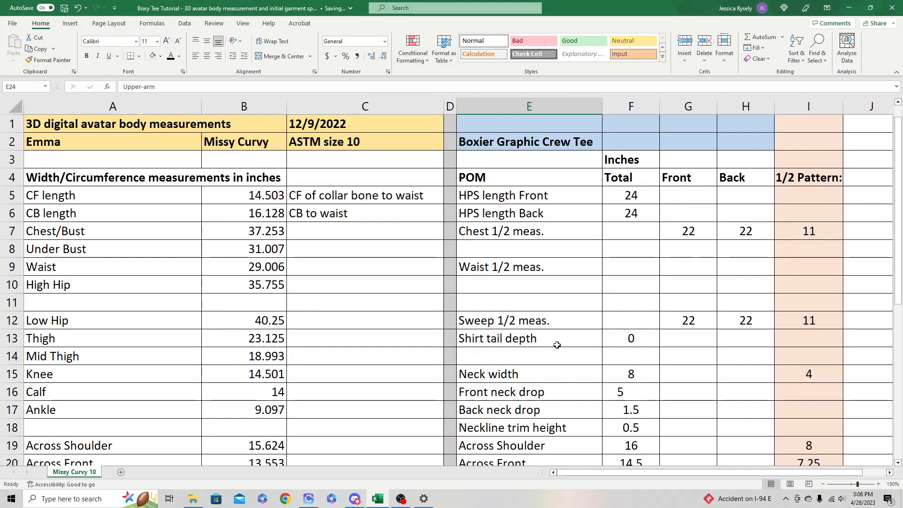
scroll(531, 189, down, 5)
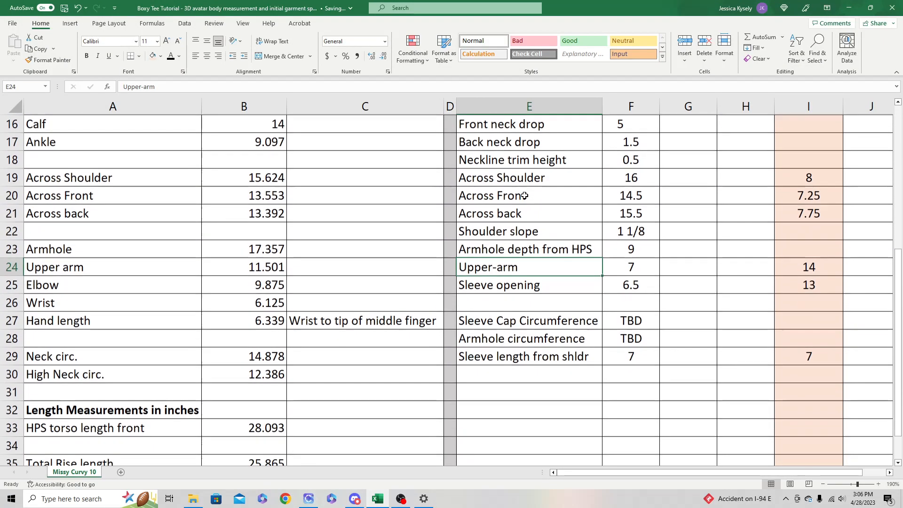
click(520, 287)
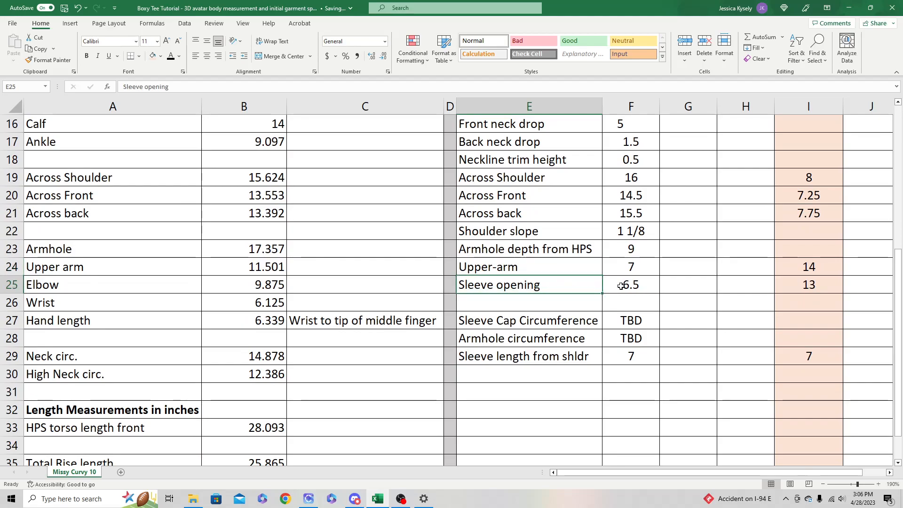
click(808, 287)
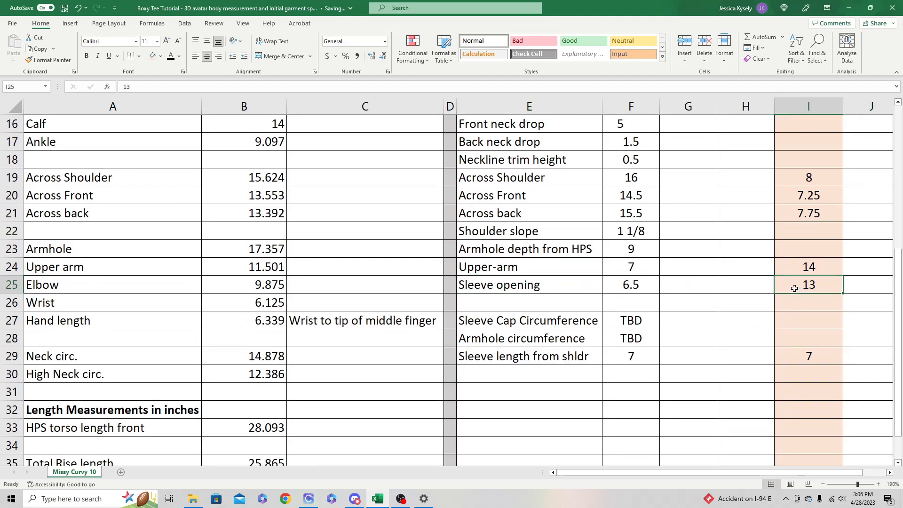
click(794, 267)
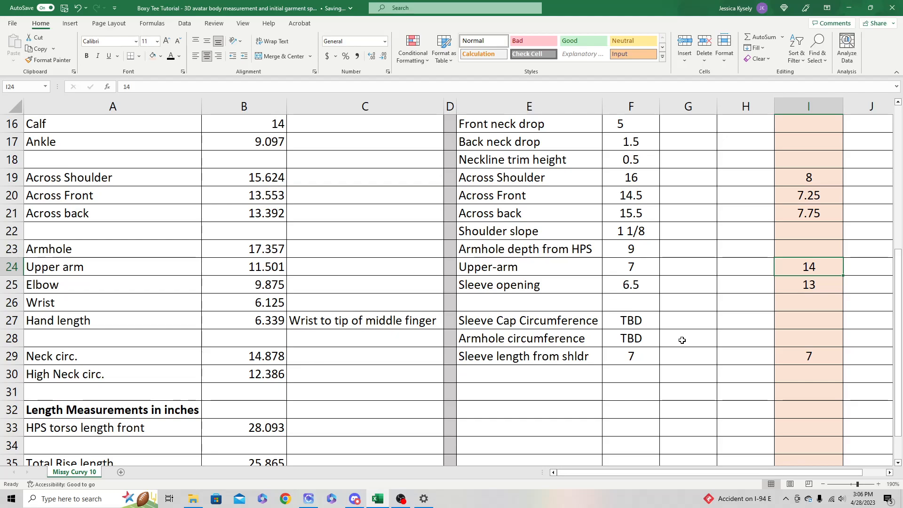
click(644, 358)
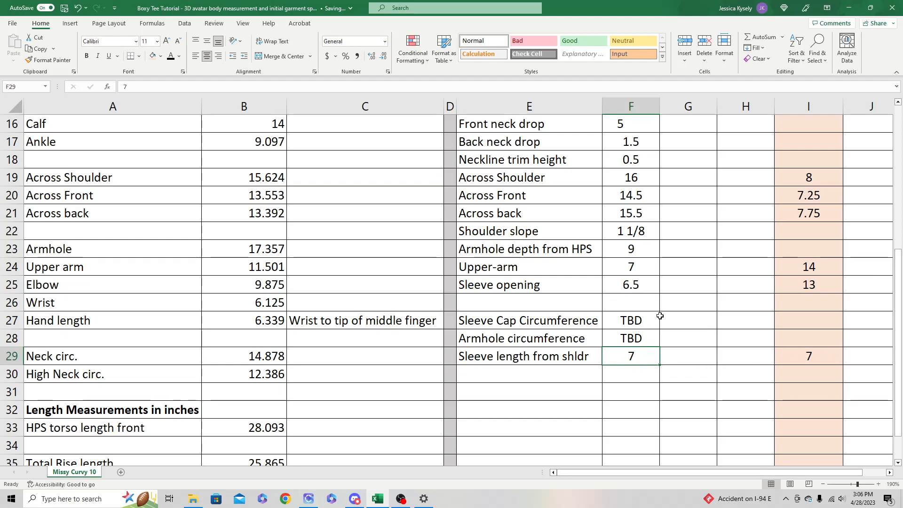
click(849, 12)
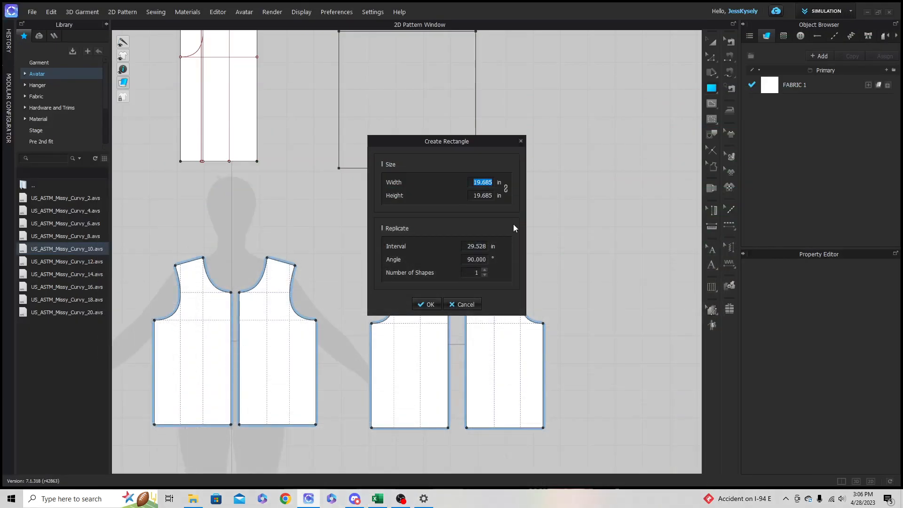
- Set the rectangle's width to 14 in and height to 7 in and create it as the sleeve piece
text(14)
key(Tab)
text(7)
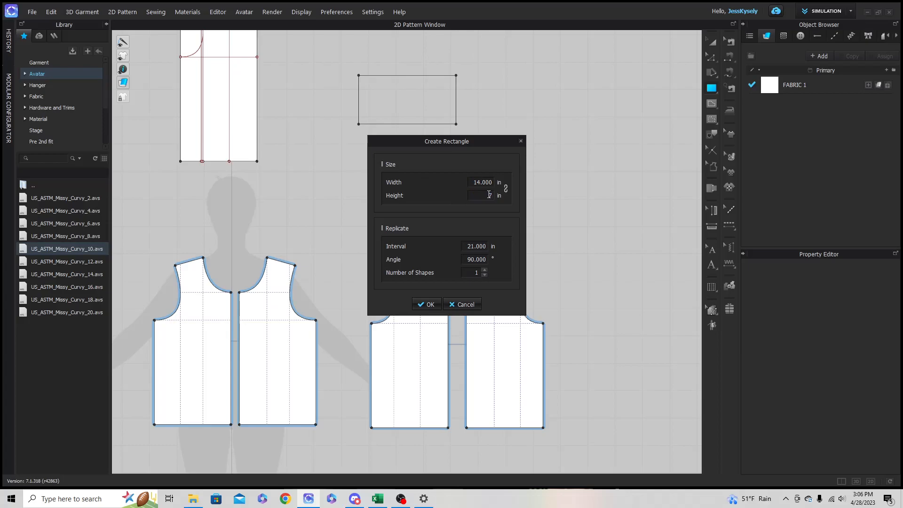
key(Return)
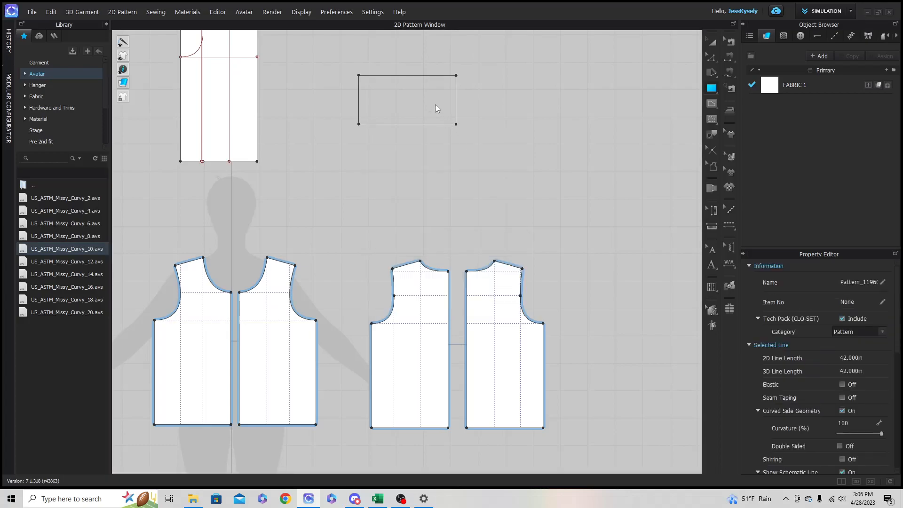
- Set up an internal line offset 5.5 in from the upper edge of the sleeve rectangle with Offset as Internal Line
click(407, 110)
scroll(408, 110, up, 4)
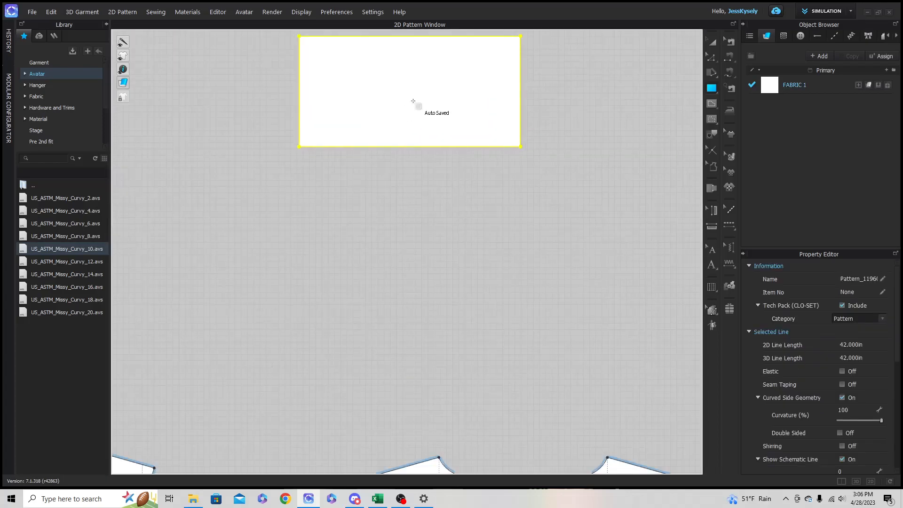
right_drag(415, 104, 423, 183)
scroll(415, 147, up, 3)
click(712, 57)
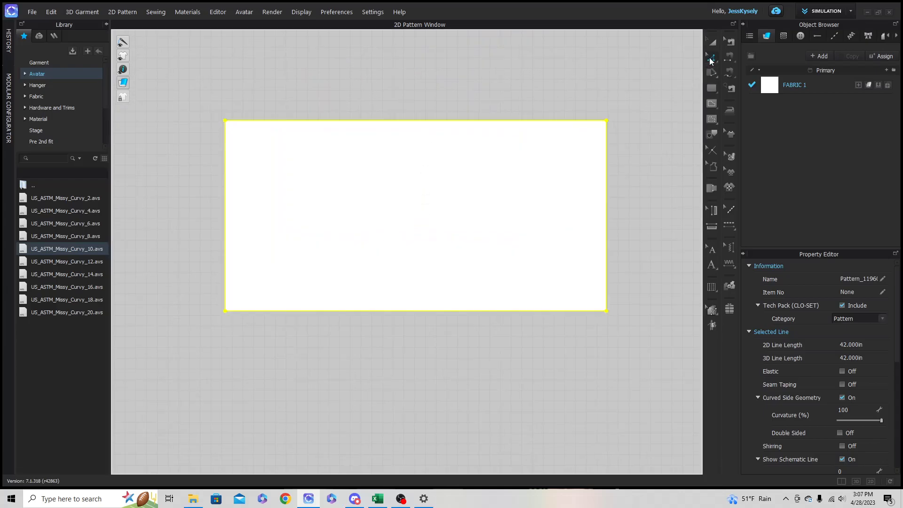
click(493, 122)
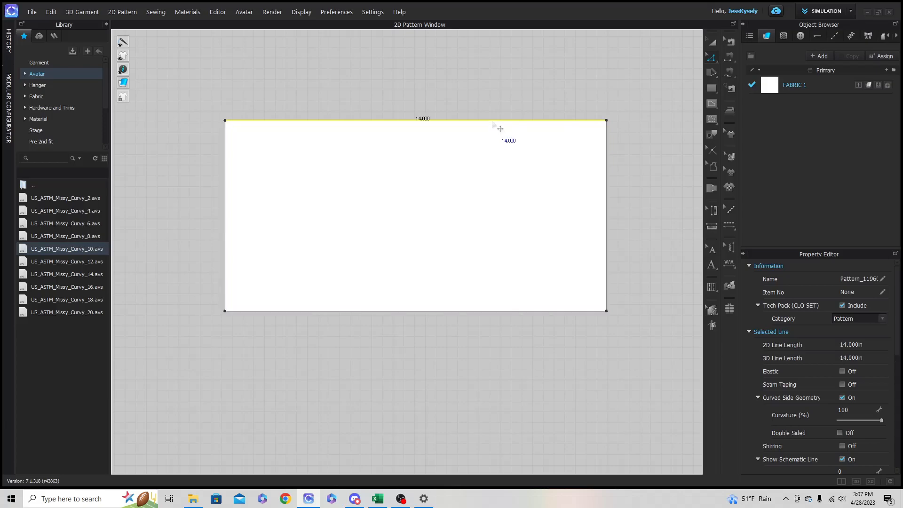
right_click(449, 120)
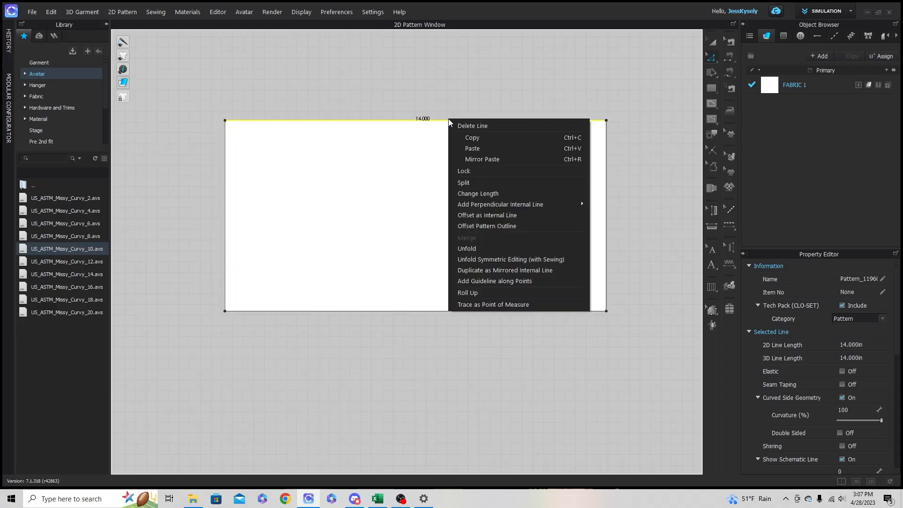
click(477, 215)
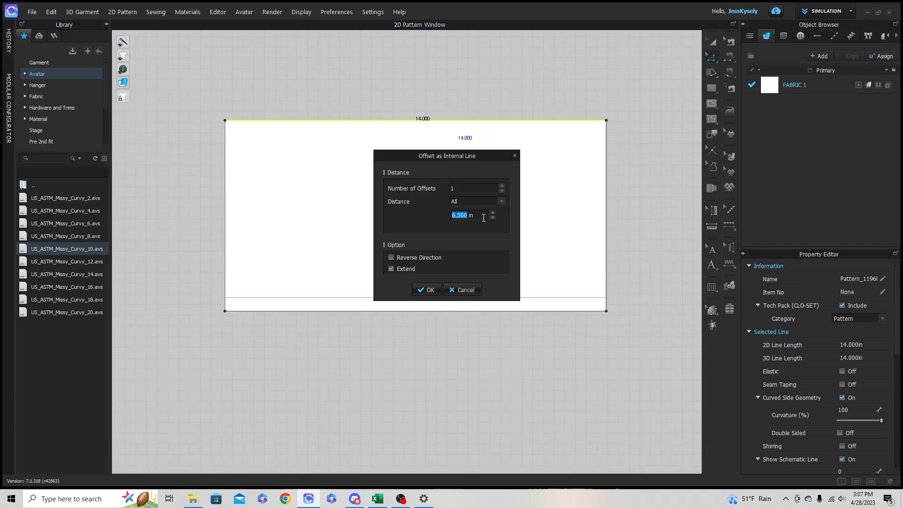
text(5.5)
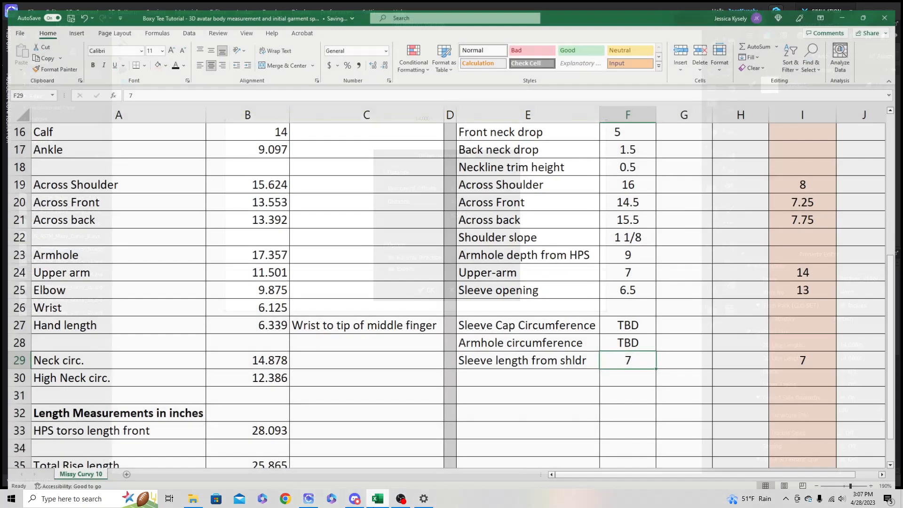
- Check the armhole depth and shoulder slope in the Excel spec sheet and accept the pending internal line offset on the sleeve rectangle
click(377, 498)
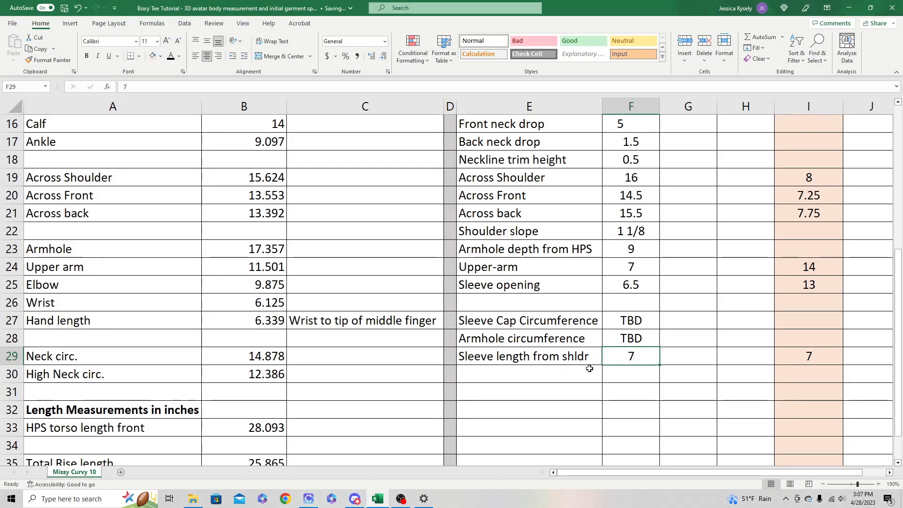
scroll(548, 368, up, 1)
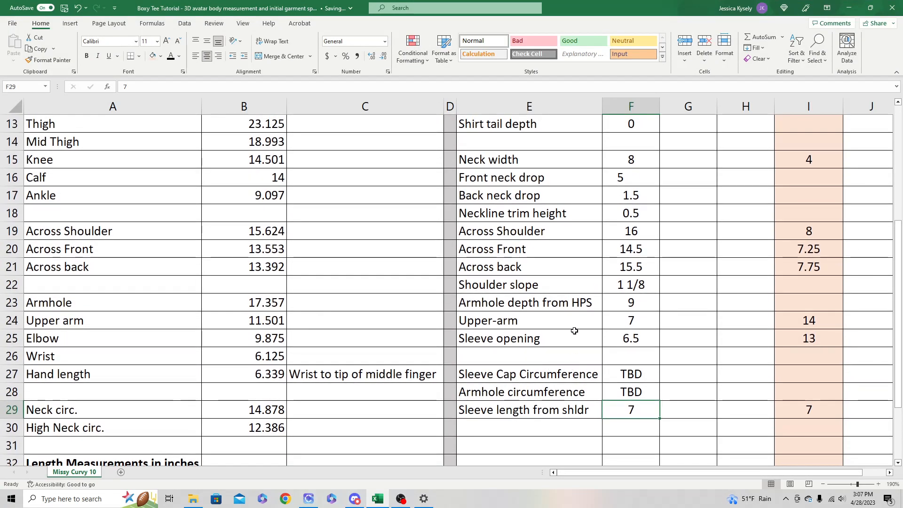
click(581, 306)
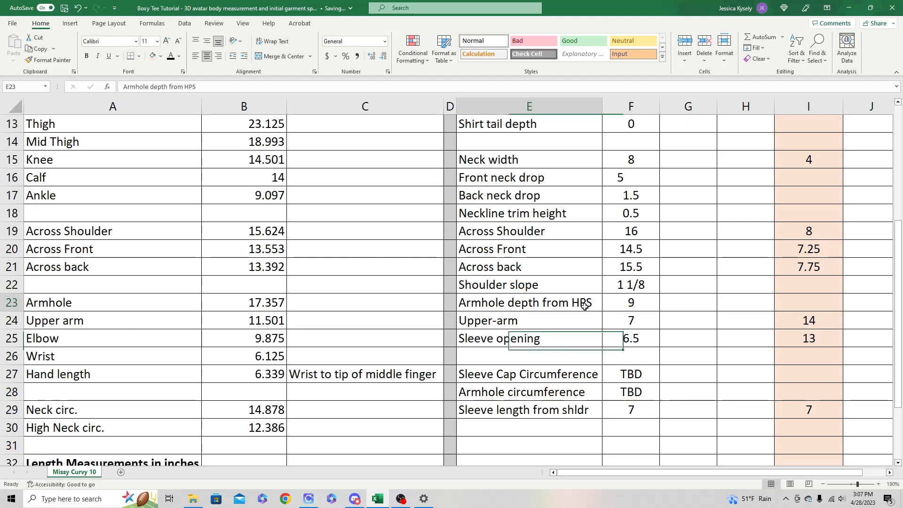
click(587, 289)
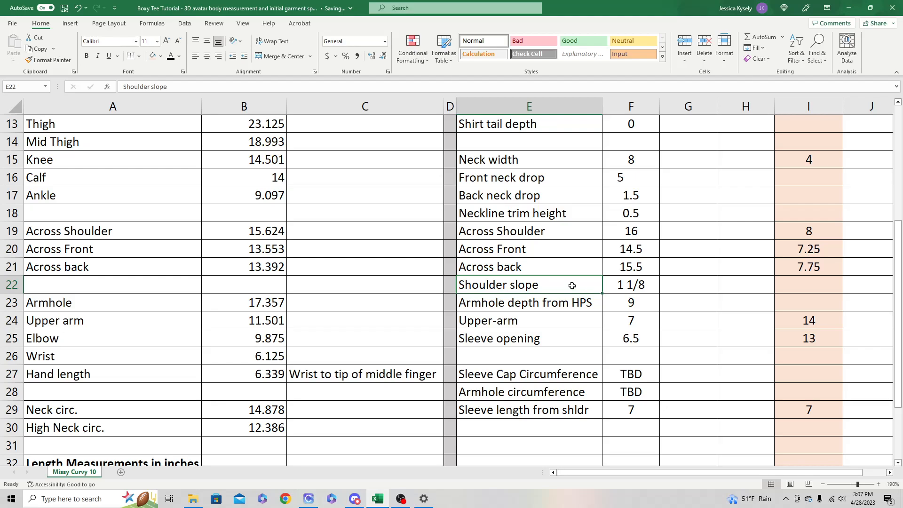
click(849, 8)
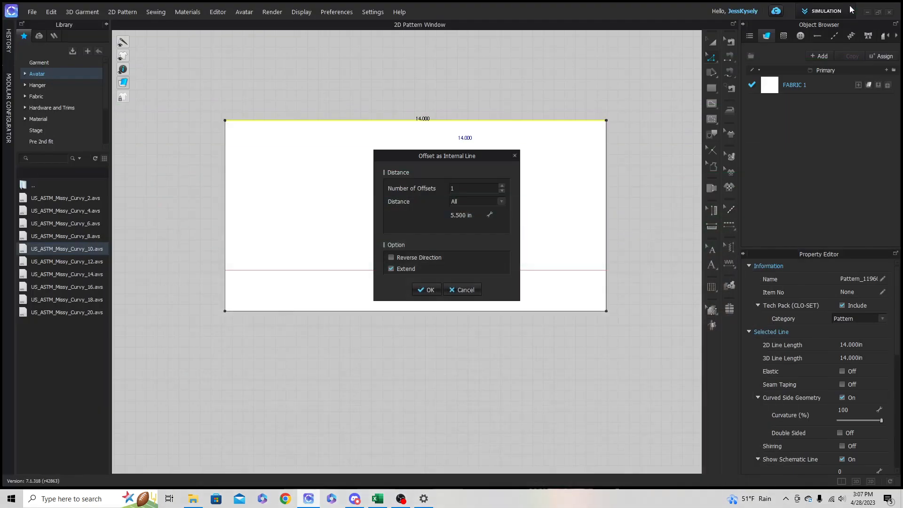
click(427, 292)
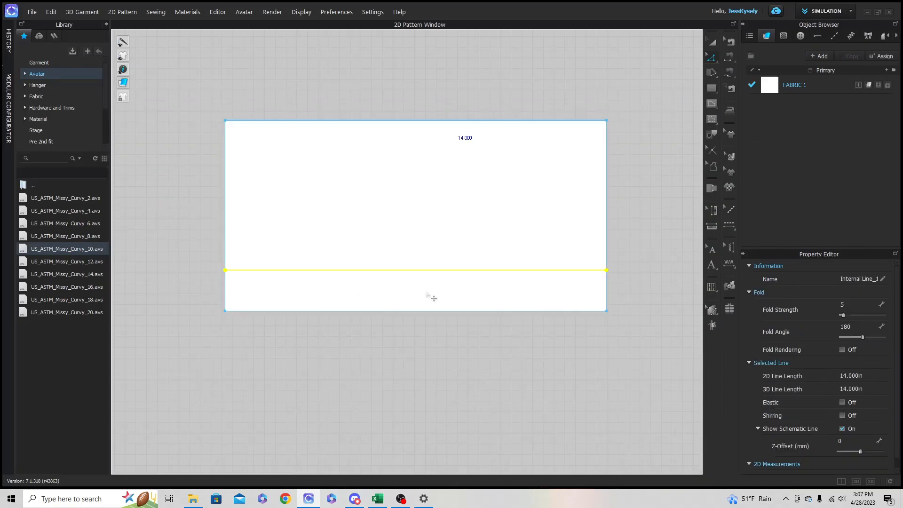
click(671, 224)
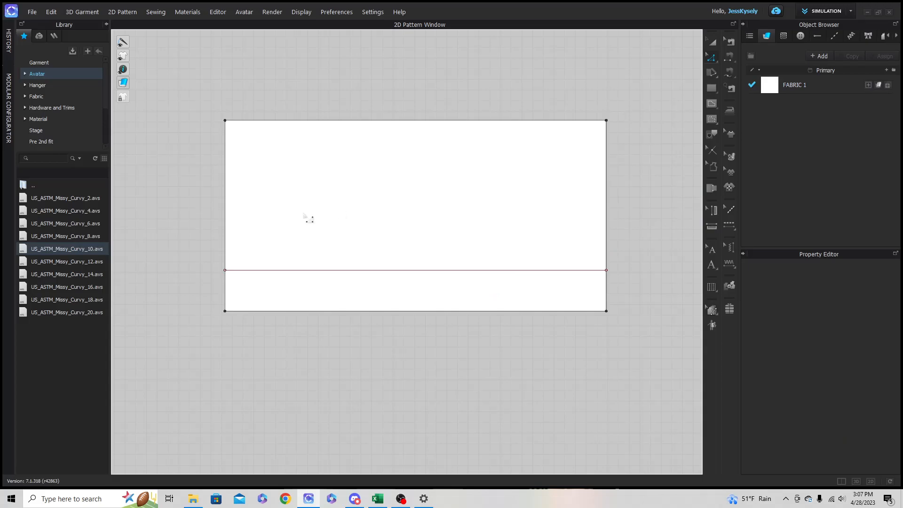
- Offset the sleeve rectangle's left edge 7 in as an internal line to mark its vertical centre
click(225, 196)
right_click(224, 191)
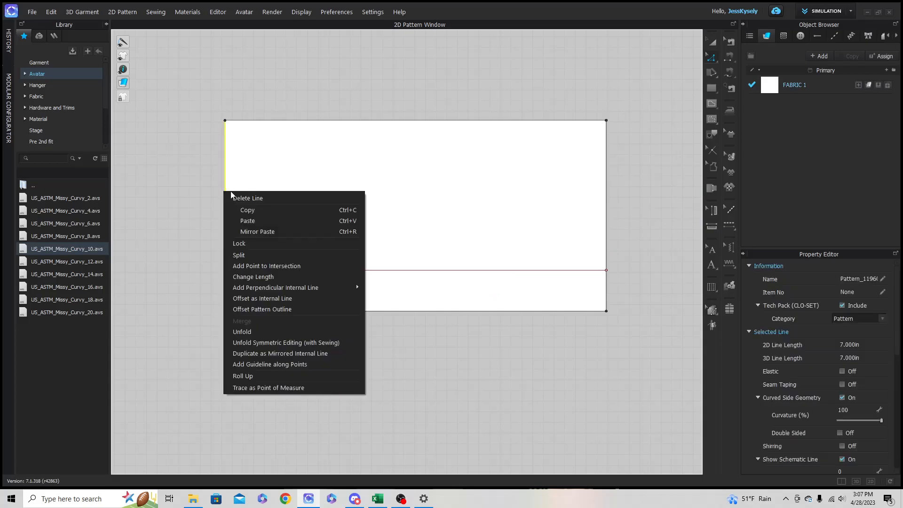
click(268, 298)
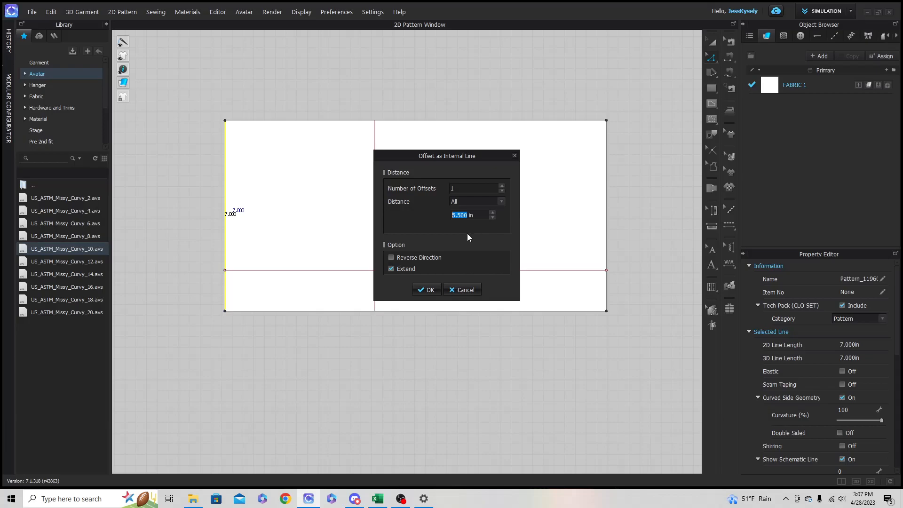
text(7)
click(422, 289)
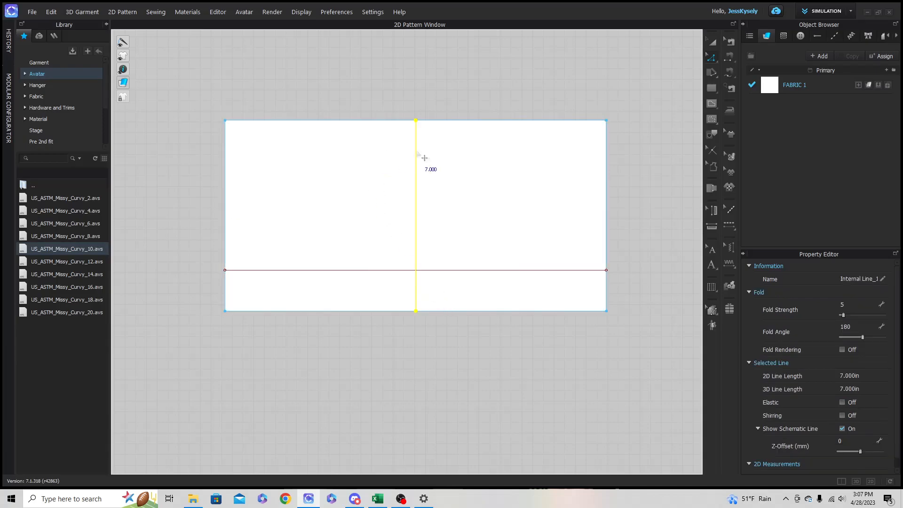
click(447, 96)
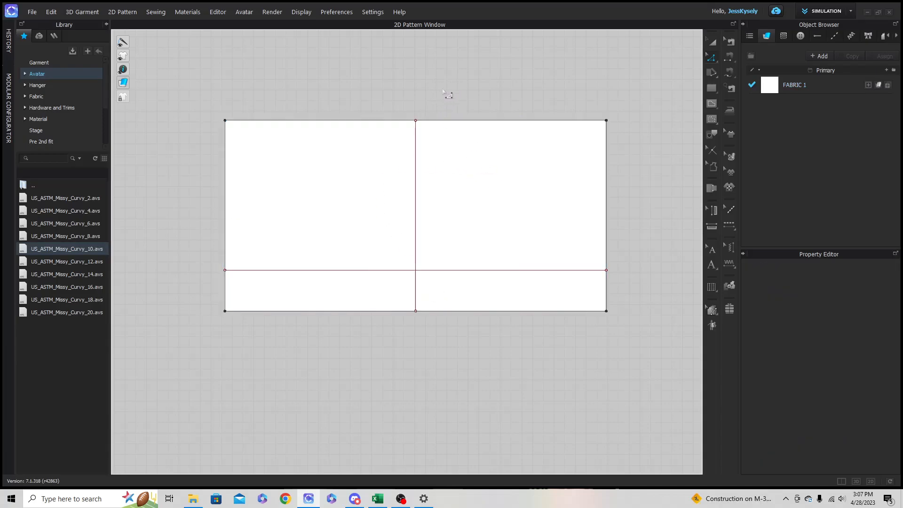
- Activate Add Point/Split Line and check the upper-arm and sleeve opening widths in the Excel spec sheet
click(714, 64)
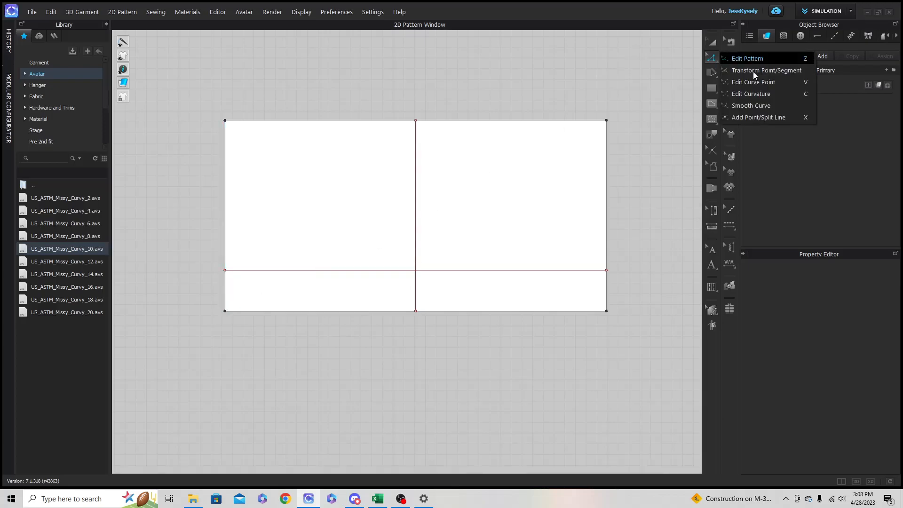
click(757, 118)
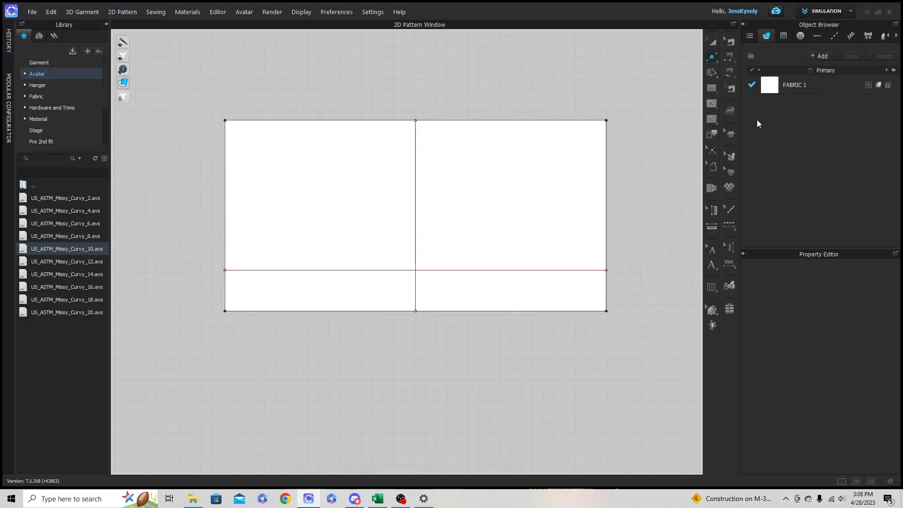
click(378, 498)
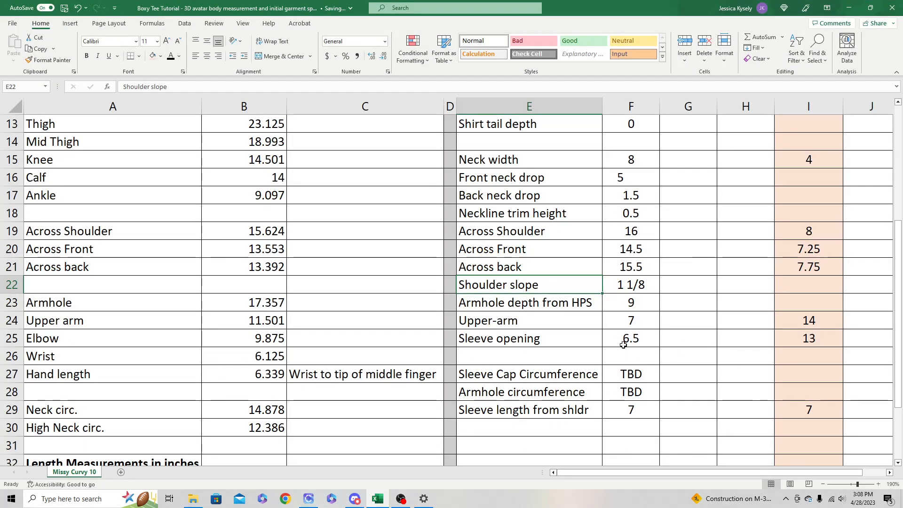
click(836, 320)
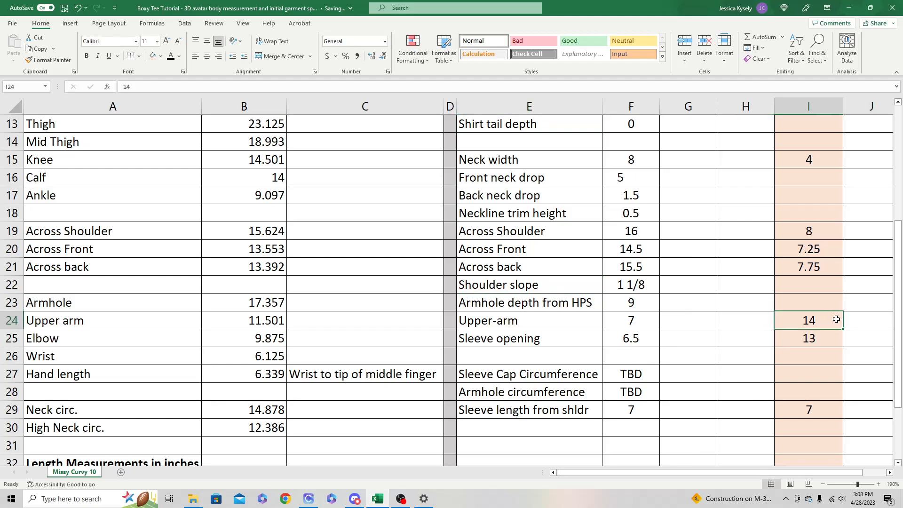
click(827, 337)
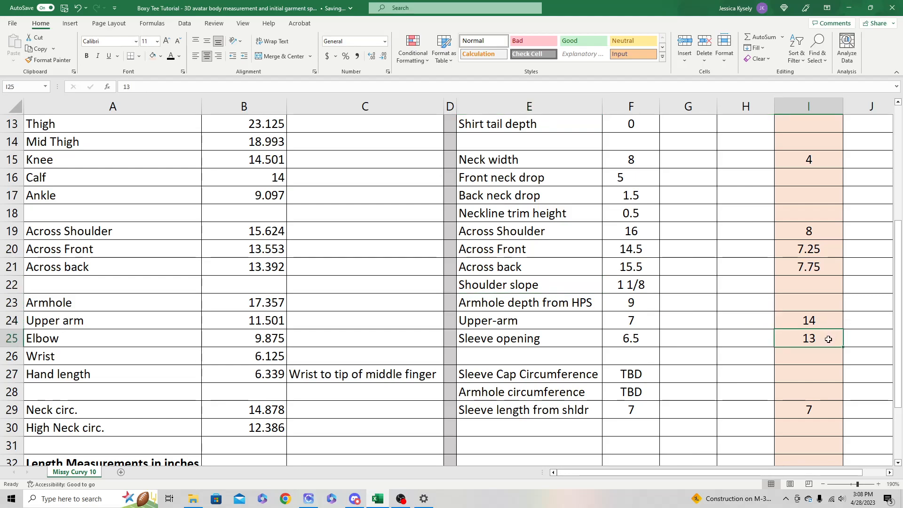
click(849, 8)
- Split the sleeve rectangle's lower edge 0.5 in from its left corner
scroll(229, 323, up, 2)
click(258, 296)
text(.5)
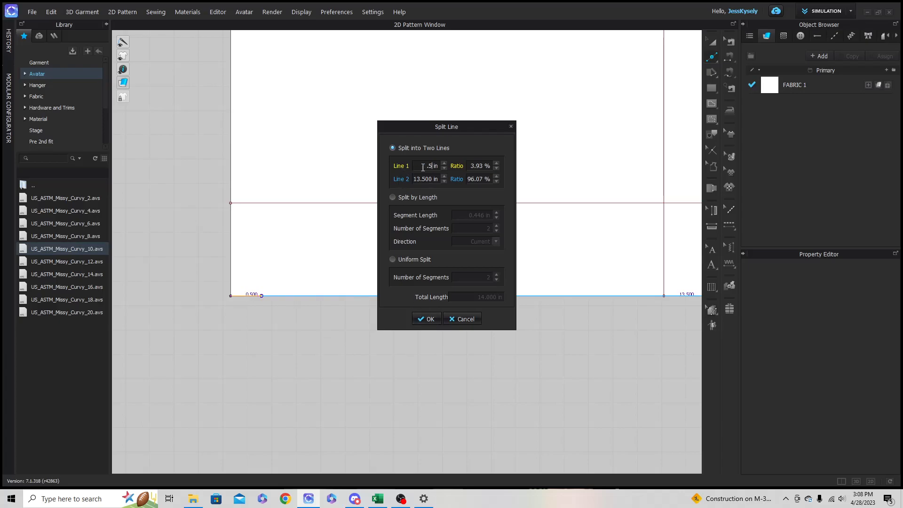
click(431, 317)
- Split the sleeve rectangle's lower edge 0.5 in from its right corner
scroll(544, 316, down, 3)
middle_drag(566, 290, 251, 286)
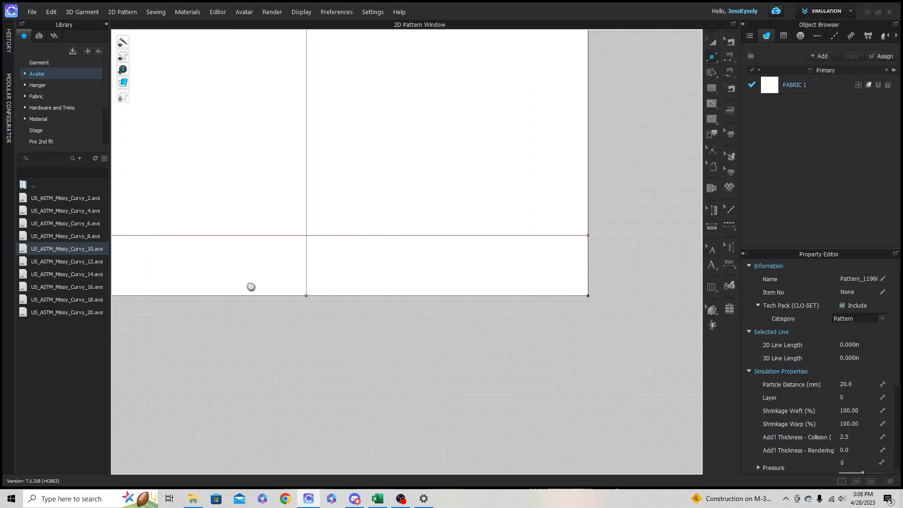
click(567, 299)
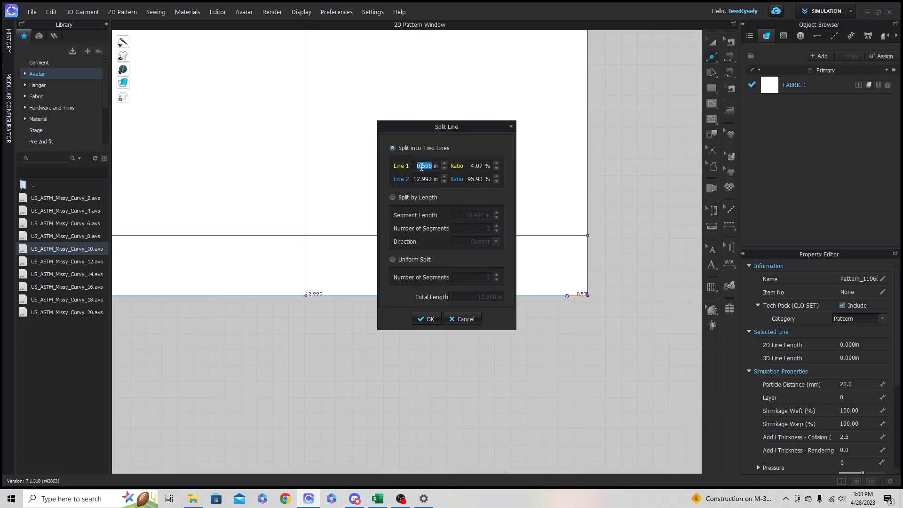
text(.5)
click(432, 319)
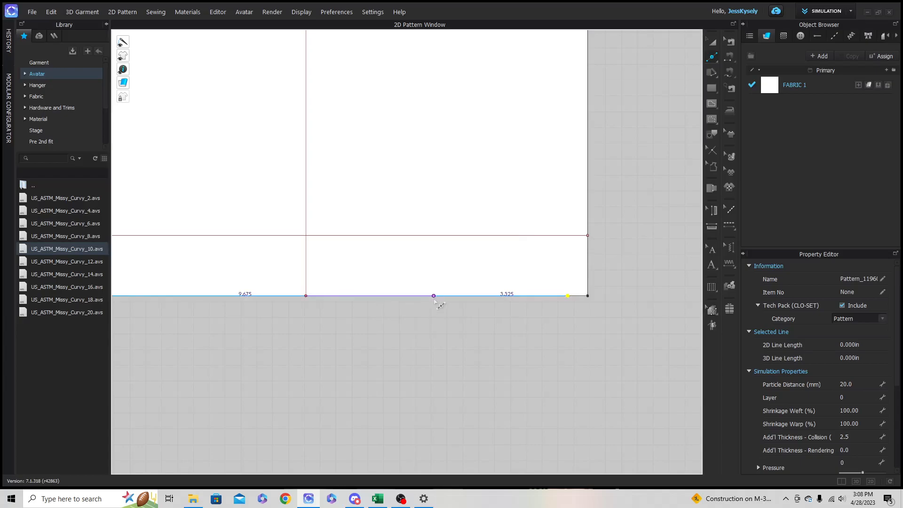
- Draw an internal line from the right hem point through the right guideline end, top centre and left guideline end to the left hem point
click(712, 104)
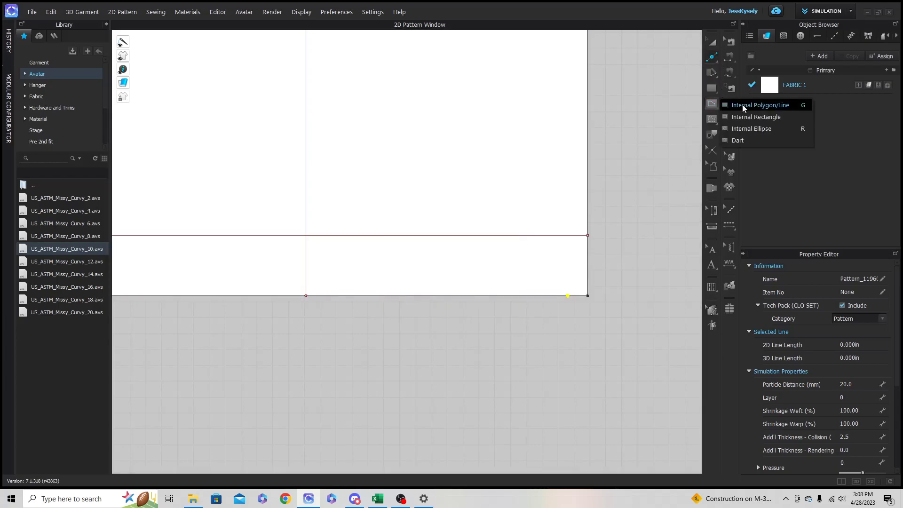
click(742, 106)
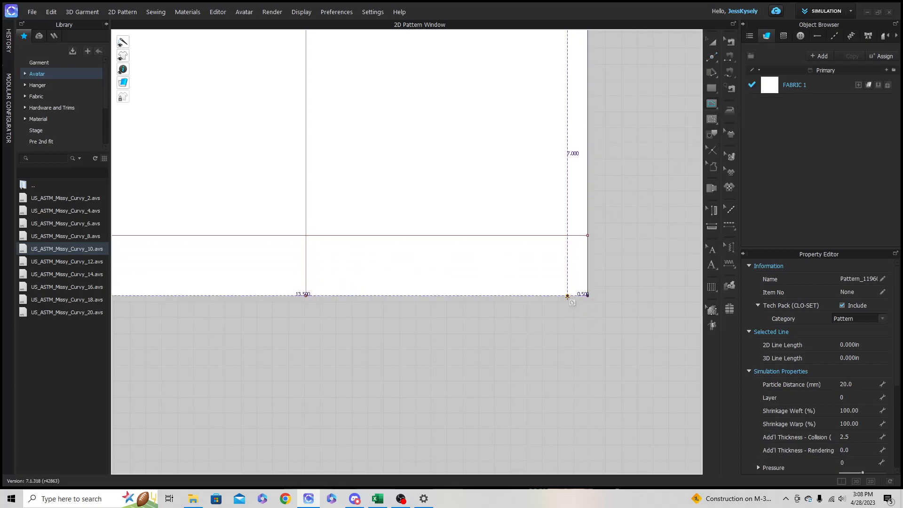
click(567, 297)
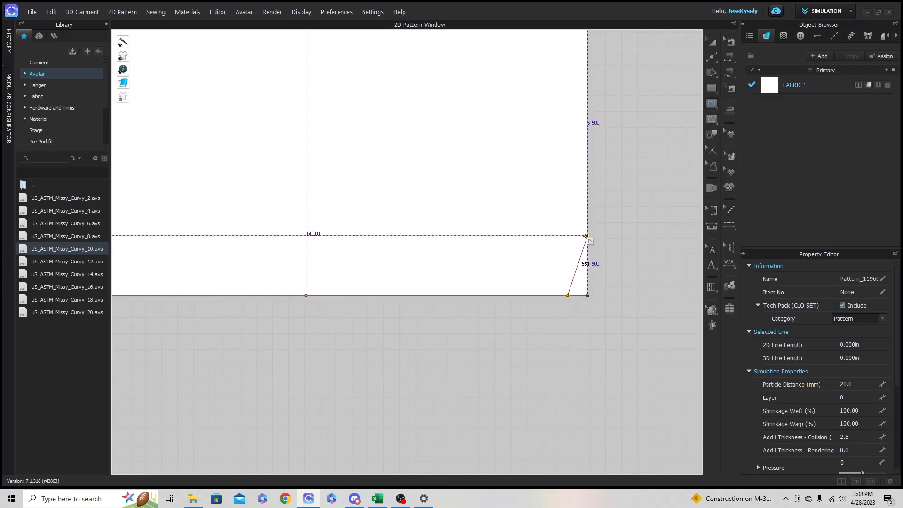
click(586, 235)
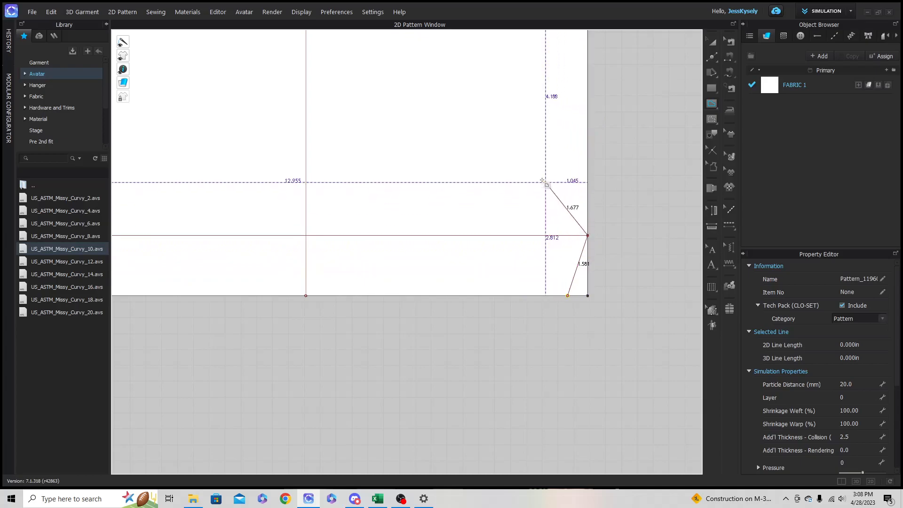
middle_drag(447, 121, 495, 244)
click(354, 137)
middle_drag(238, 223, 356, 166)
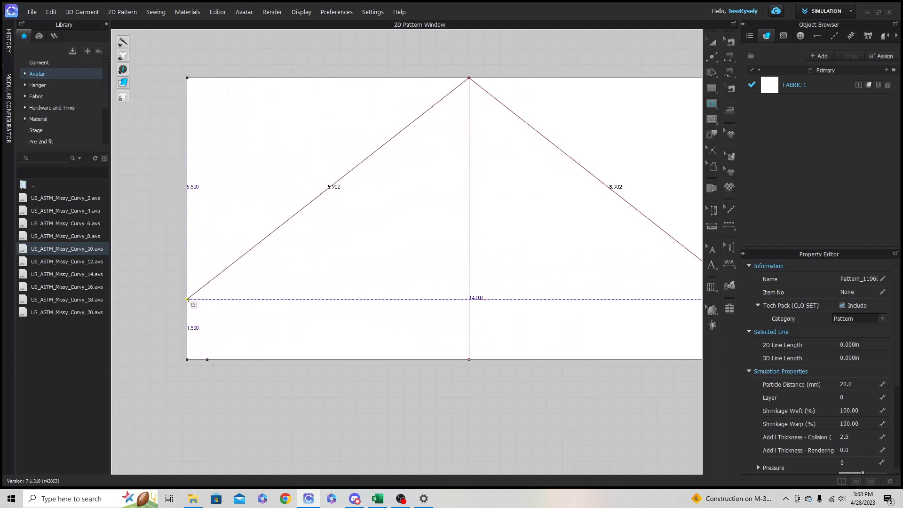
click(188, 299)
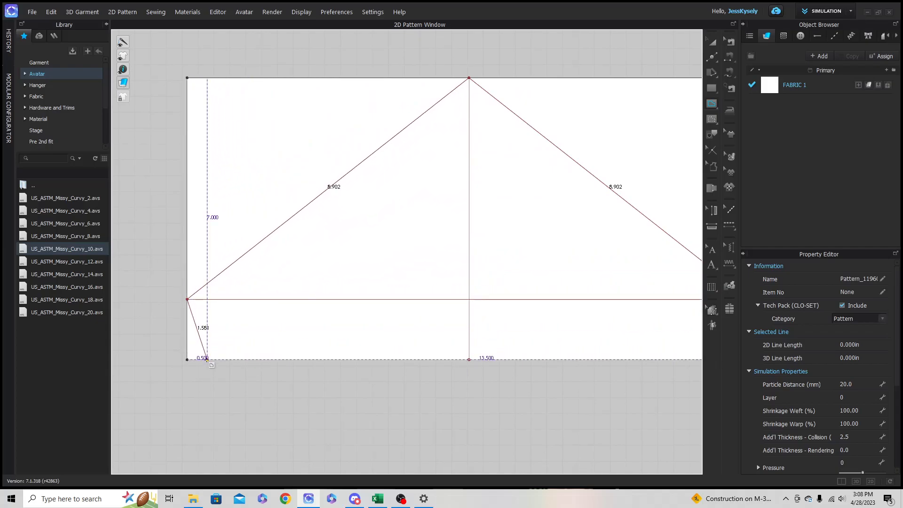
double_click(207, 359)
- Bow both straight sleeve cap lines outward into rounded curves with Edit Curvature
scroll(534, 417, down, 3)
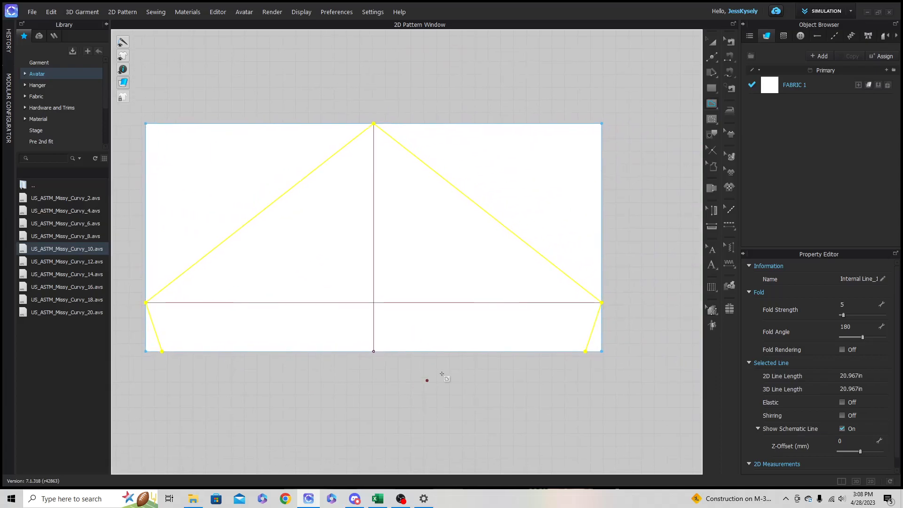
click(712, 57)
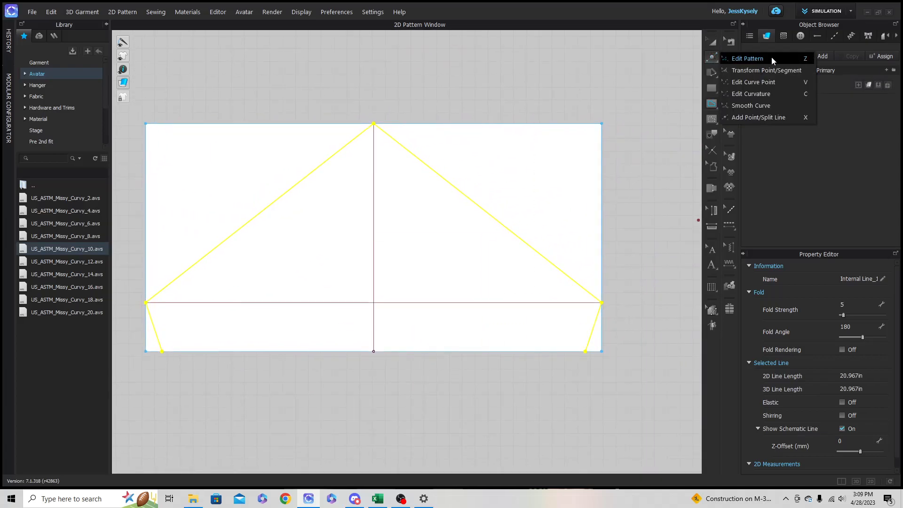
click(771, 93)
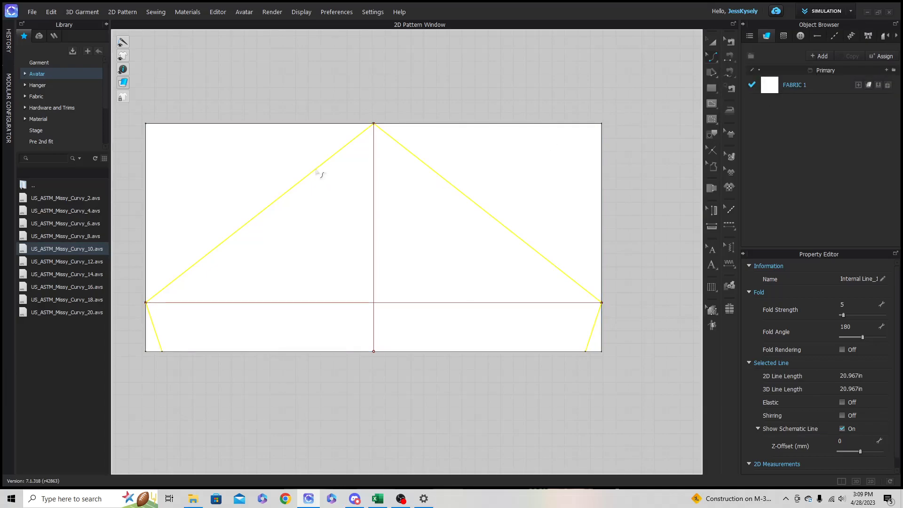
drag(318, 171, 278, 157)
drag(475, 203, 453, 147)
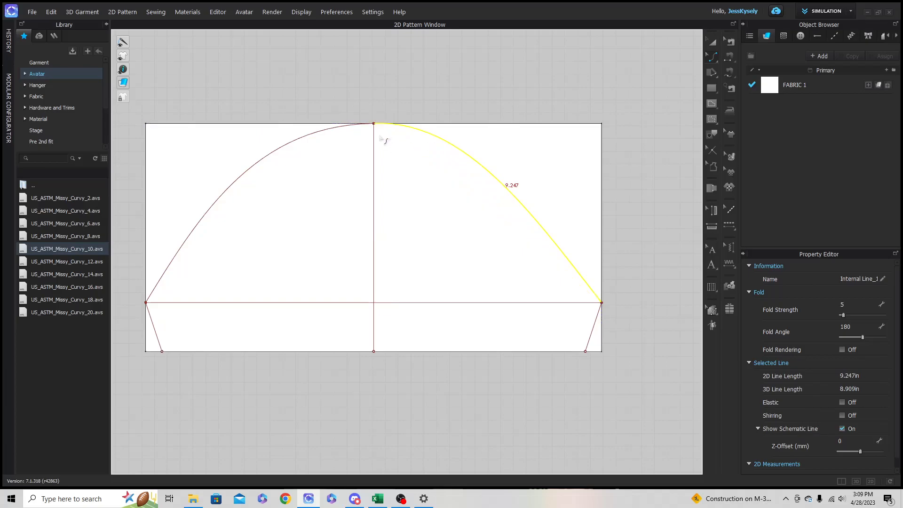
- Lower the right cap curve slightly near the peak, to about 9.23 in long, so it stays inside the upper edge
scroll(383, 140, up, 3)
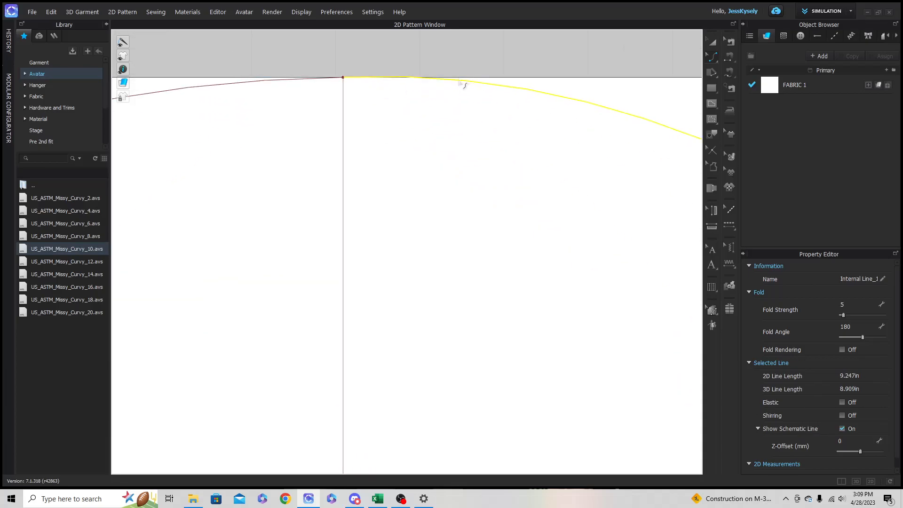
drag(459, 81, 462, 92)
scroll(400, 97, down, 5)
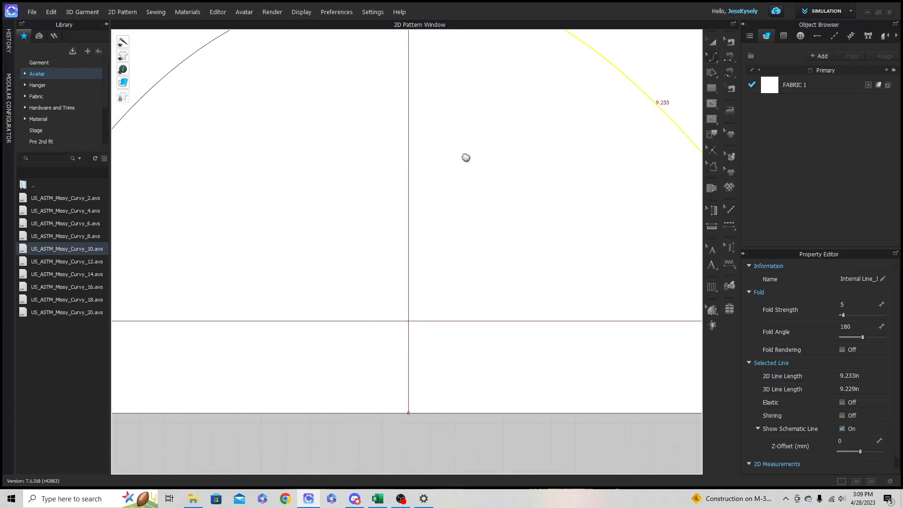
scroll(455, 226, down, 2)
click(483, 360)
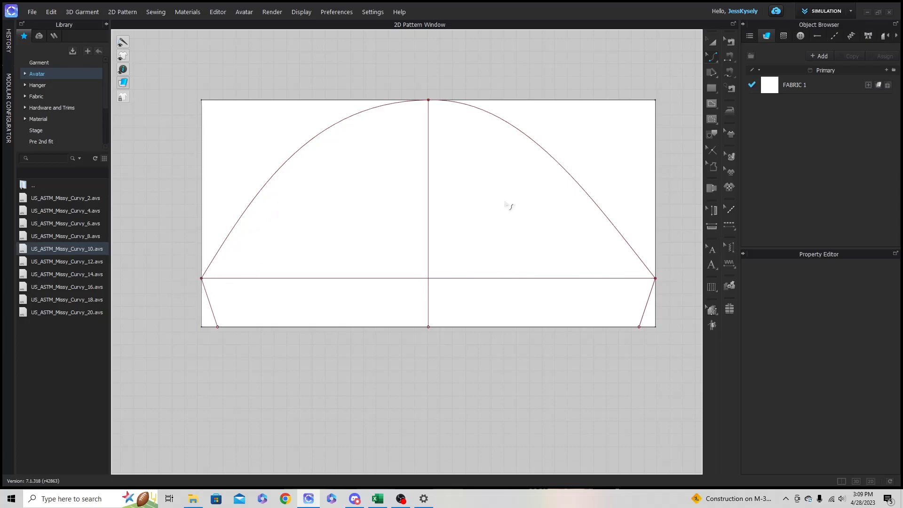
- Reshape the left cap curve into an S-curve about 9.19 in long by adjusting its underarm handle with Edit Curve Point
click(712, 56)
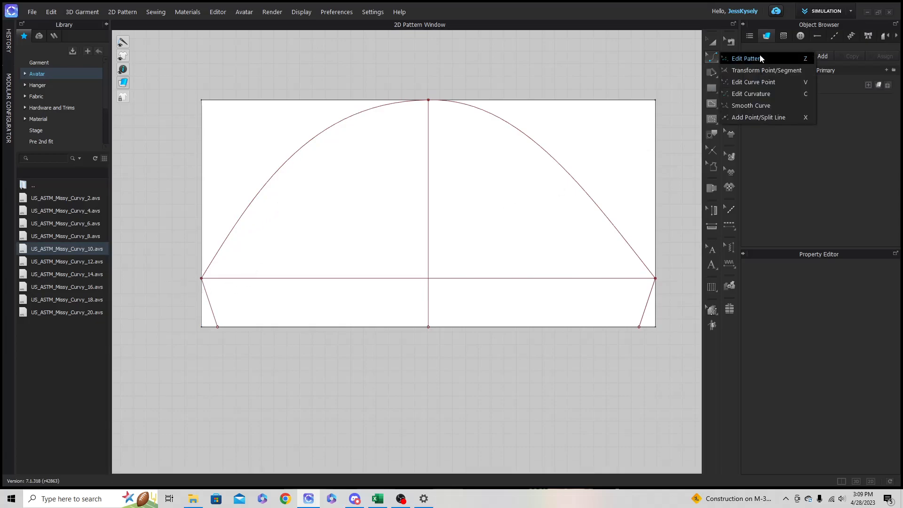
click(764, 82)
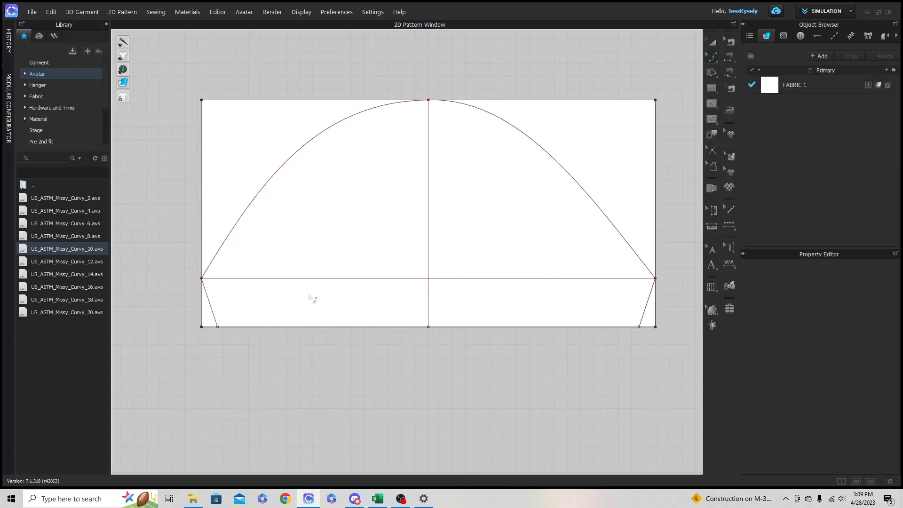
click(208, 284)
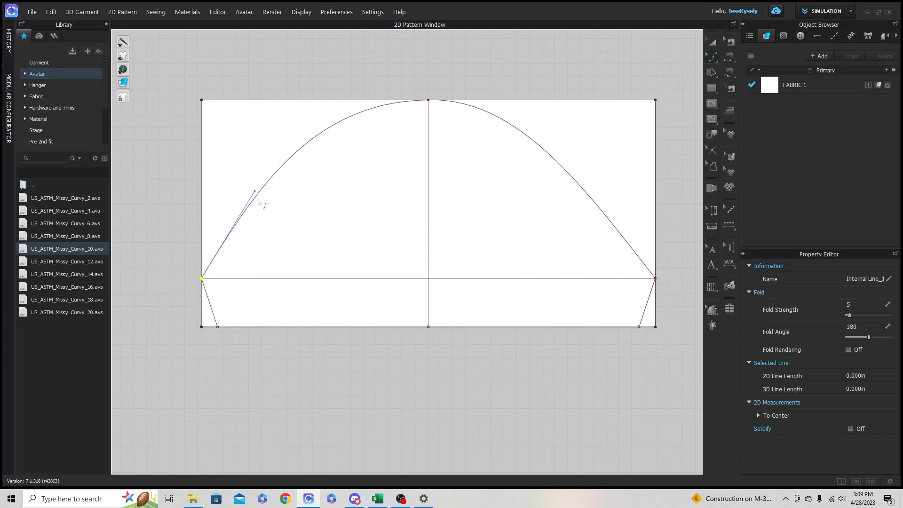
drag(261, 198, 280, 262)
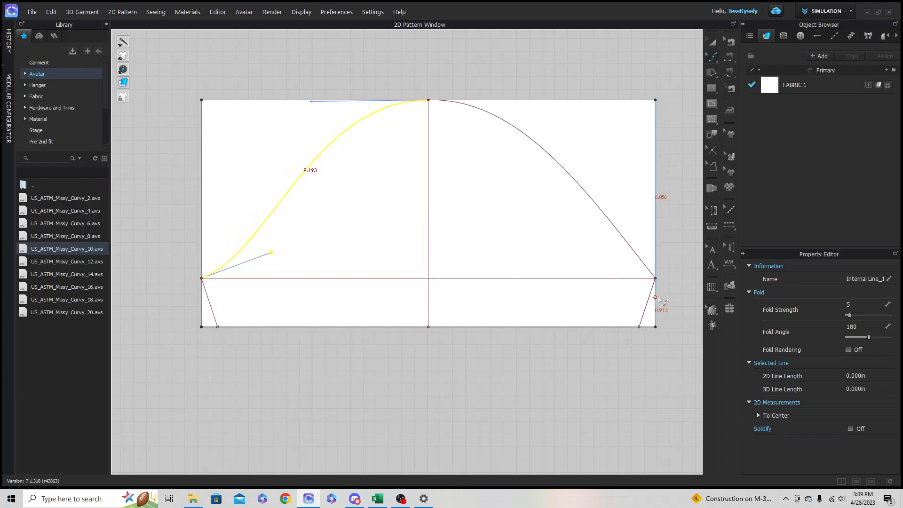
- Reshape the right cap curve into an S-curve about 9.22 in long using its underarm and peak handles
click(657, 279)
drag(596, 202, 615, 269)
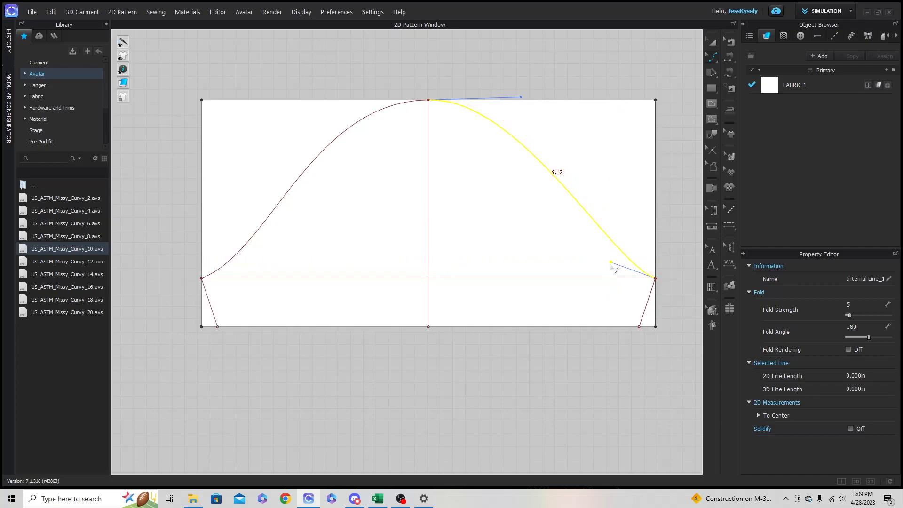
drag(520, 100, 550, 103)
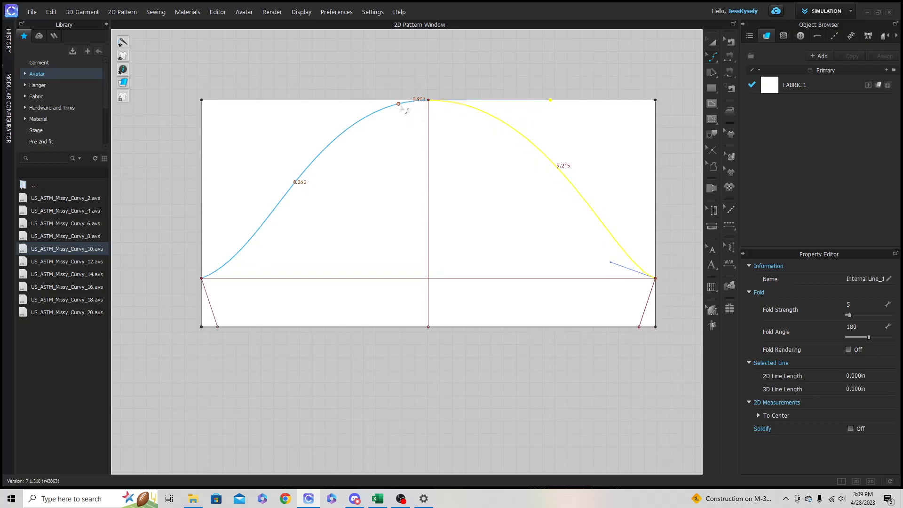
- Try a slight reshaping of the left cap curve near the peak, undo it and review the edit history
drag(412, 102, 408, 104)
key(ctrl+z)
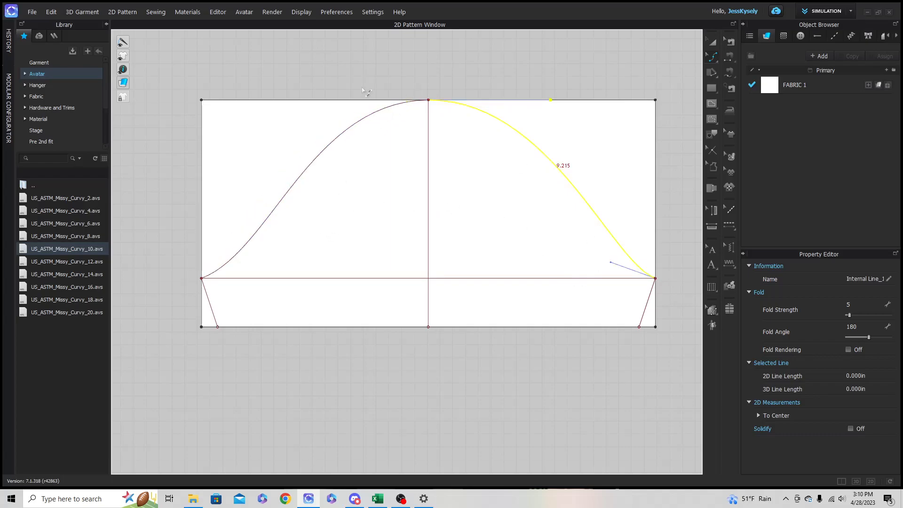
click(11, 39)
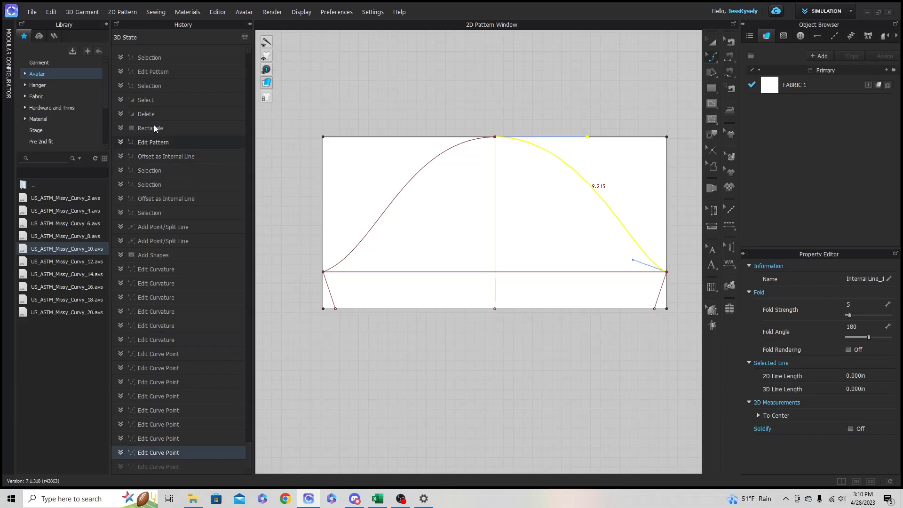
click(250, 23)
- Select the full sleeve outline for tracing: both cap curves, both underarm seams and the hem
click(718, 44)
click(657, 55)
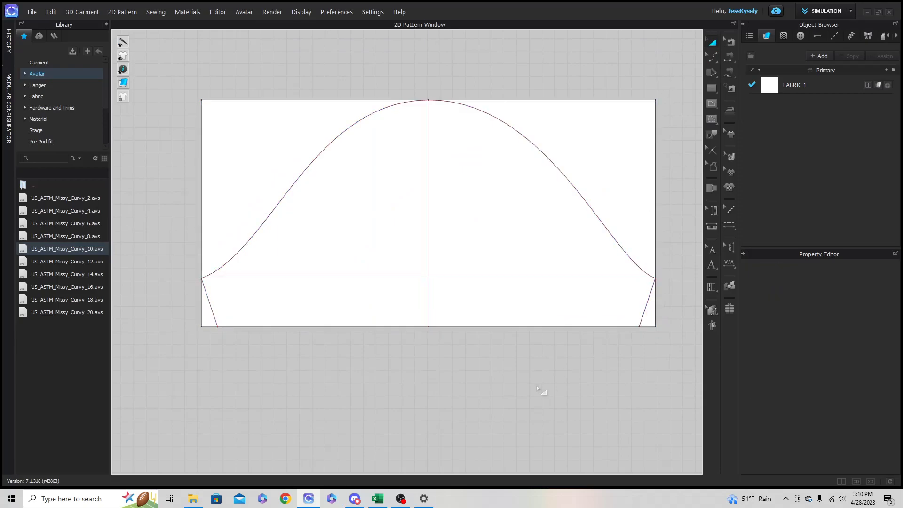
scroll(539, 391, down, 1)
click(539, 313)
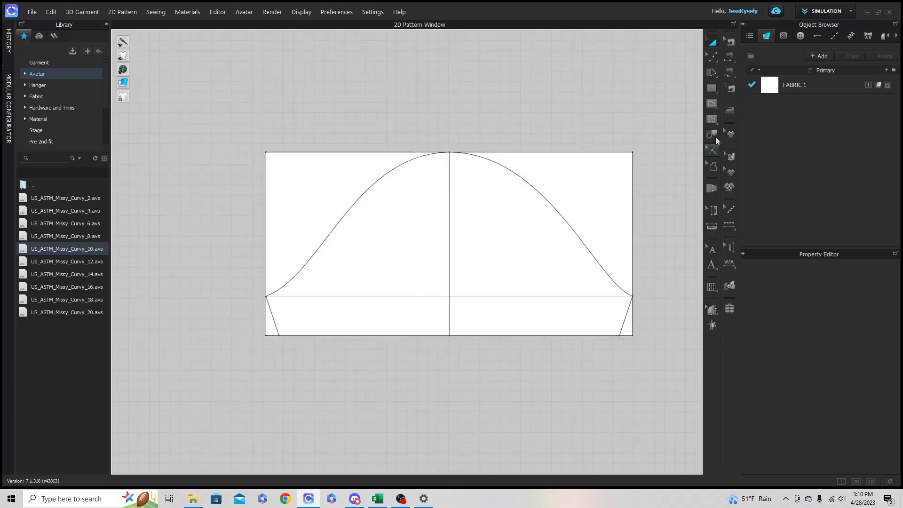
click(711, 134)
click(625, 324)
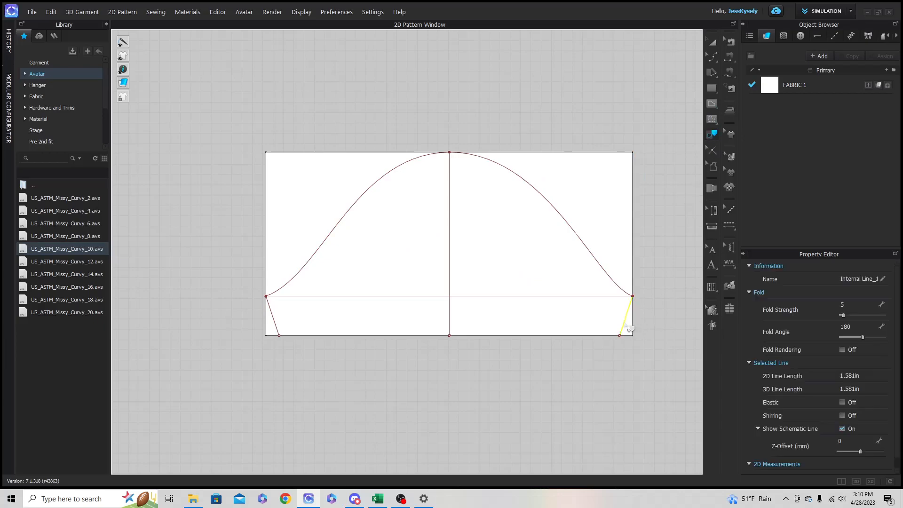
shift+click(626, 294)
shift+click(397, 180)
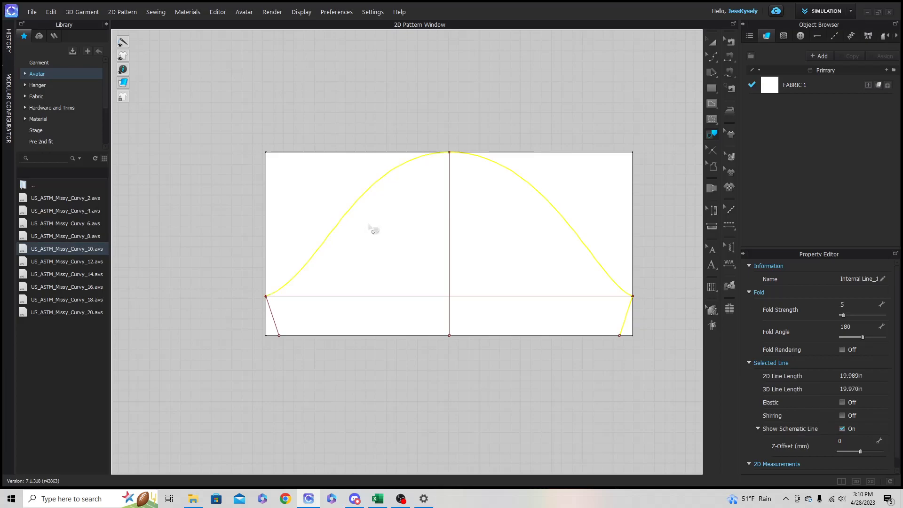
shift+click(275, 322)
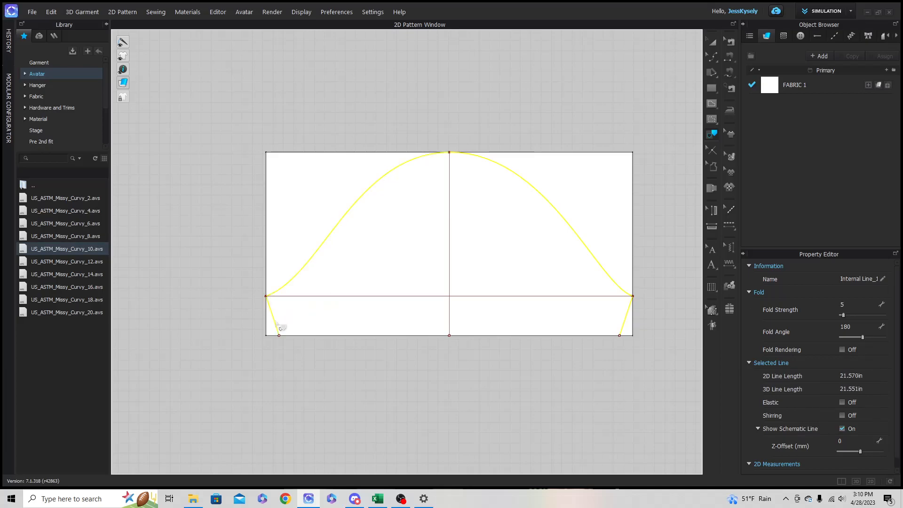
shift+click(382, 335)
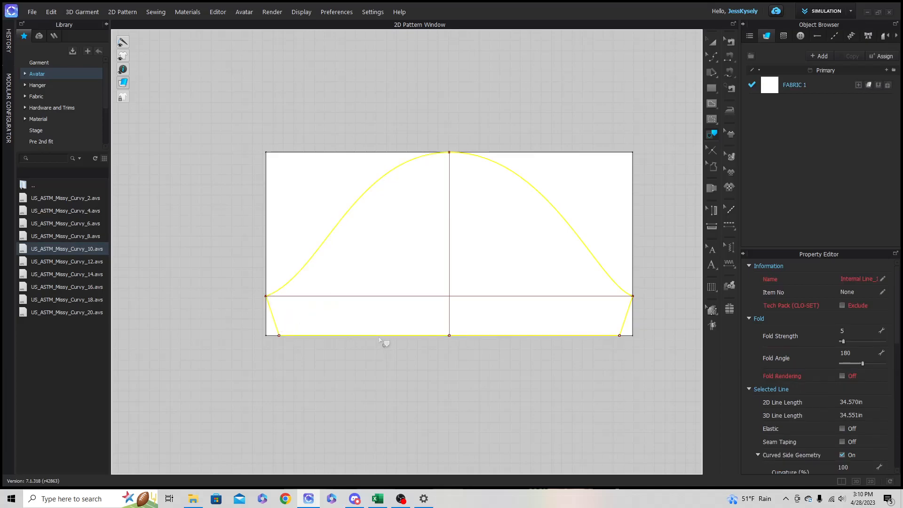
- Trace the selected outline as a new sleeve pattern piece and place it directly below the drafting rectangle
right_click(379, 338)
click(403, 351)
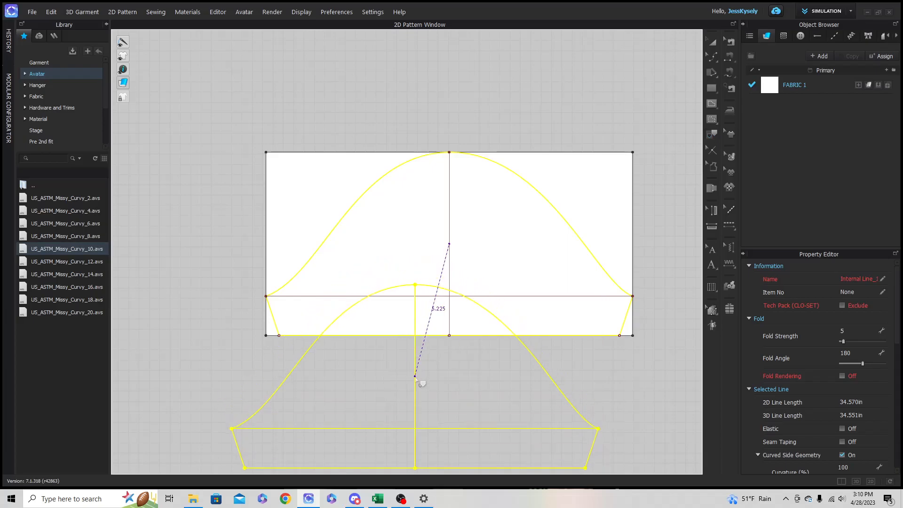
middle_drag(419, 375, 428, 159)
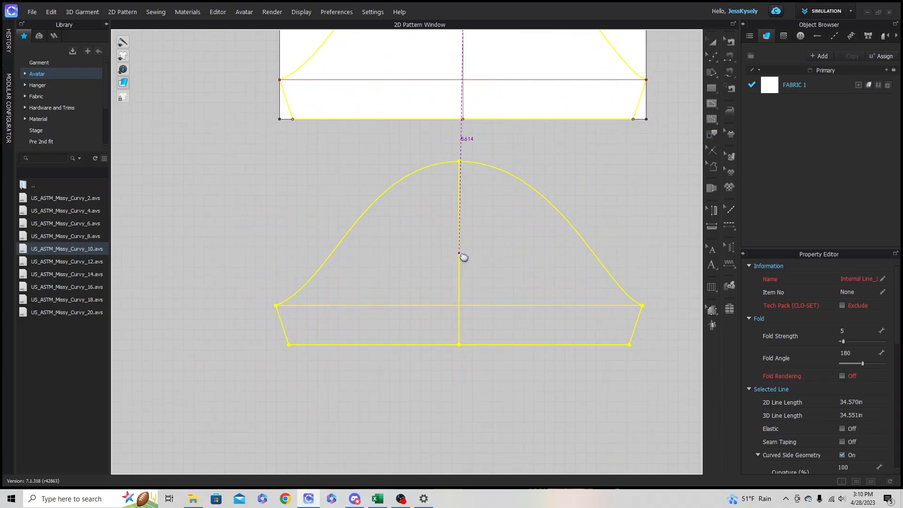
click(464, 257)
scroll(476, 247, down, 1)
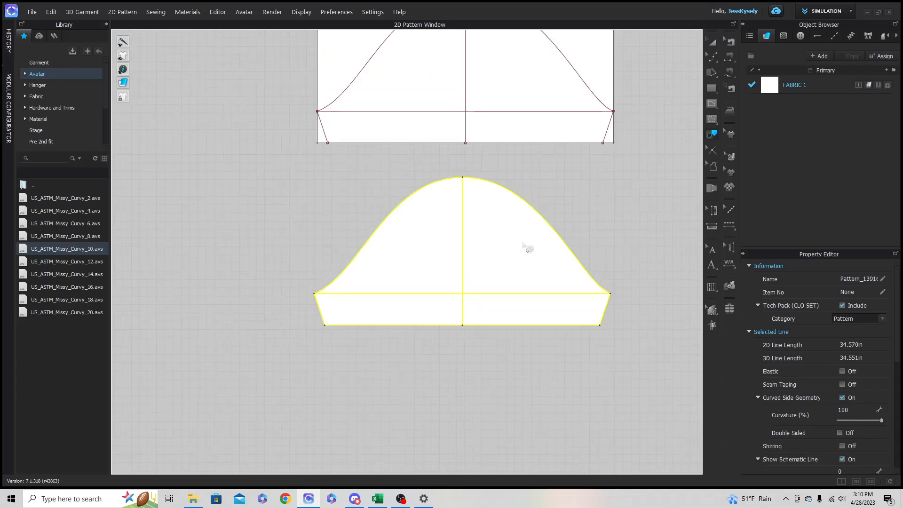
- Hide the sleeve's drafting rectangle in 3D and deactivate its pattern and sewing
scroll(526, 248, down, 2)
click(713, 42)
click(403, 104)
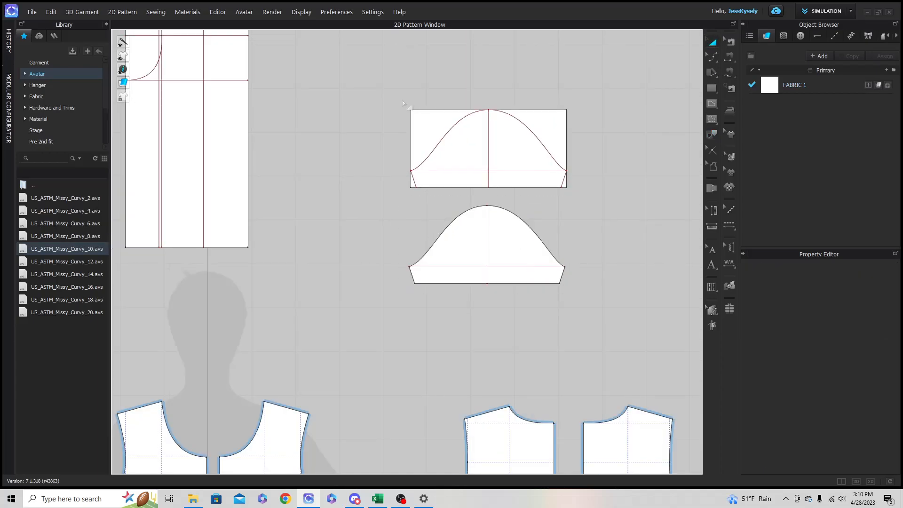
drag(605, 201, 604, 200)
right_click(523, 157)
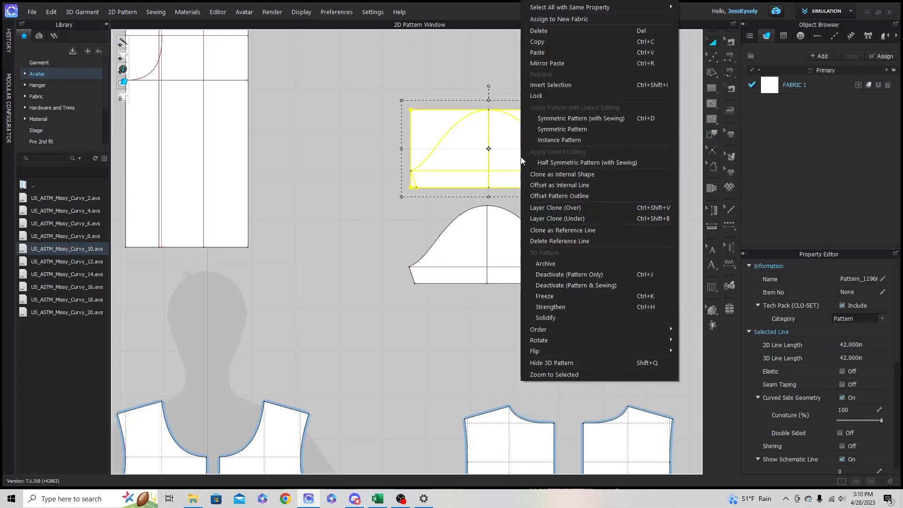
click(556, 363)
right_click(529, 158)
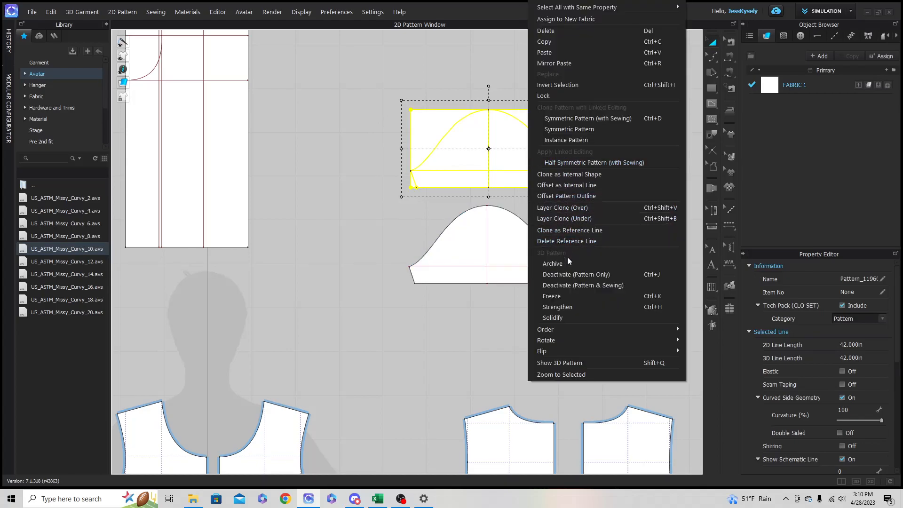
click(568, 285)
- Move the sleeve's drafting rectangle up beside the other drafting blocks
drag(532, 182, 382, 113)
scroll(362, 206, down, 1)
middle_drag(355, 235, 311, 102)
- Shift both back bodice pieces further right to make room for the sleeve
scroll(442, 303, down, 2)
scroll(437, 290, down, 1)
click(455, 343)
shift+click(484, 343)
drag(448, 319, 515, 317)
click(439, 401)
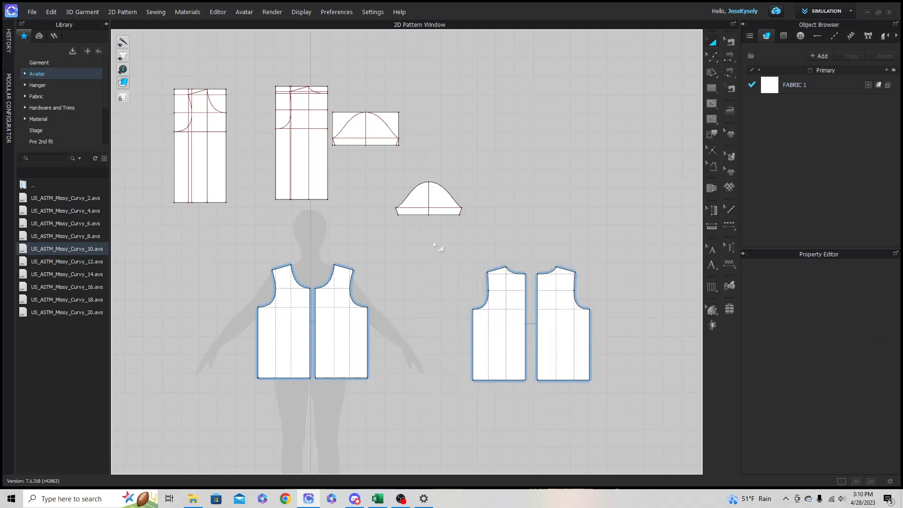
- Place the traced sleeve piece between the front and back bodice pieces at armhole height
drag(430, 197, 421, 303)
scroll(420, 332, up, 5)
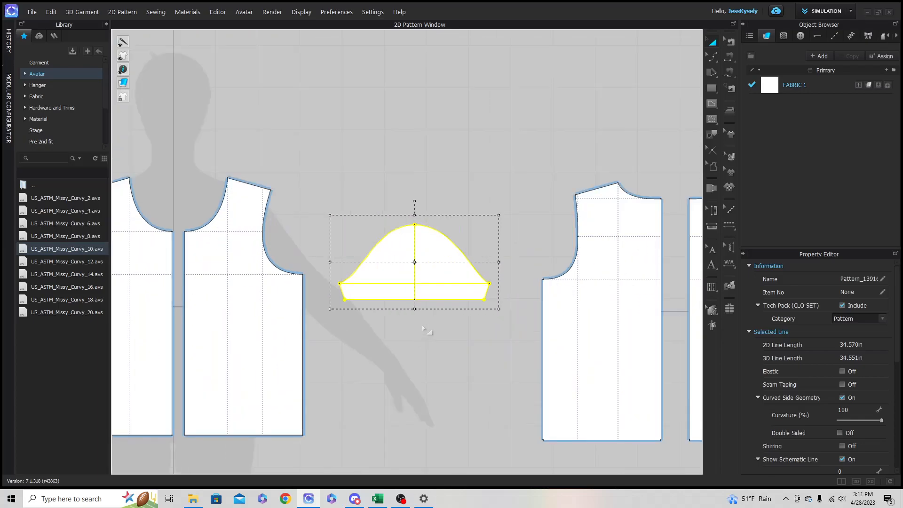
middle_drag(413, 324, 416, 267)
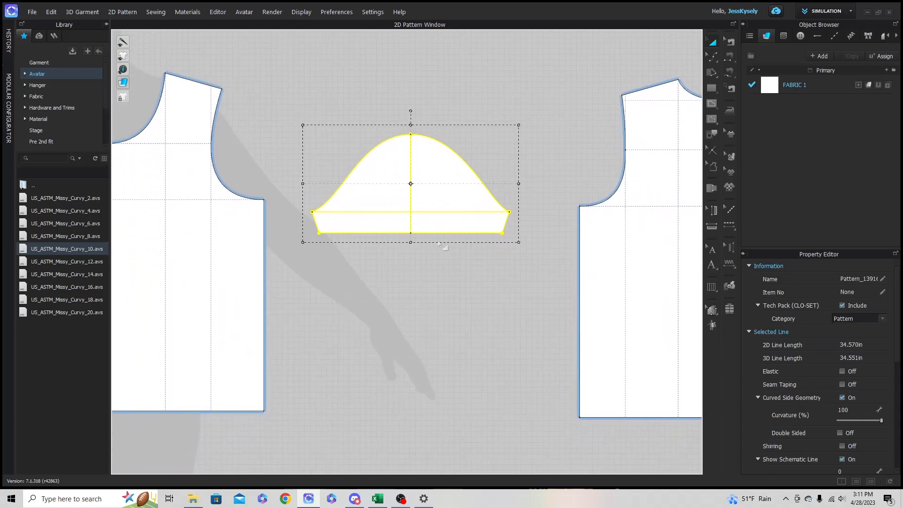
click(439, 262)
- Check the front armhole's length, then extend the left cap curve's peak handle to make the curve about 9.46 in long
drag(709, 55, 757, 55)
click(220, 165)
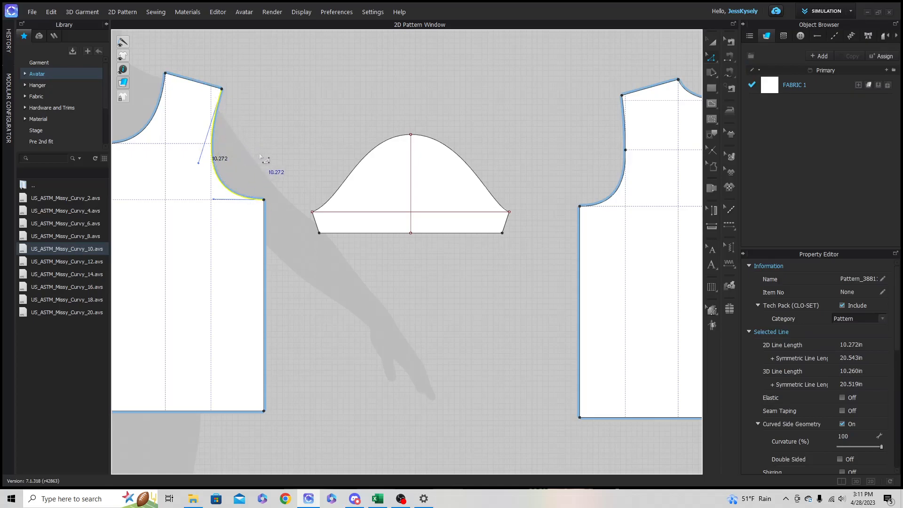
click(356, 185)
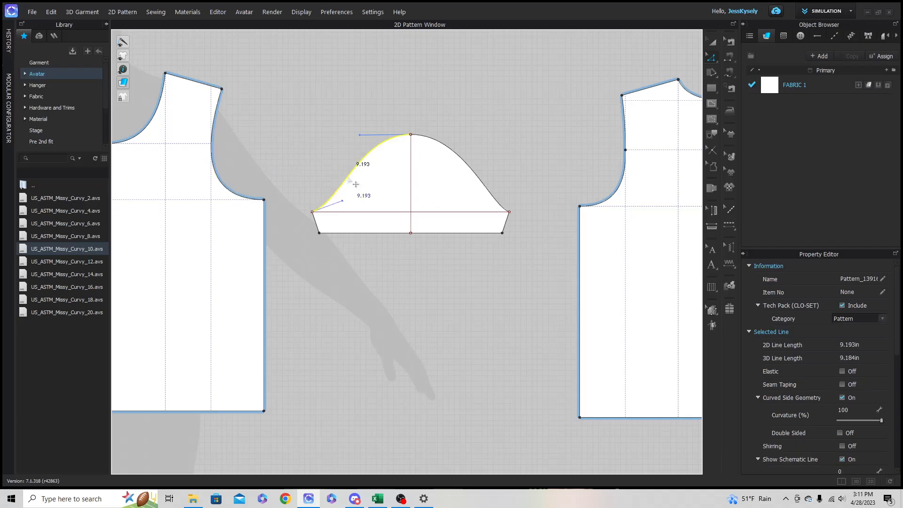
drag(359, 135, 345, 135)
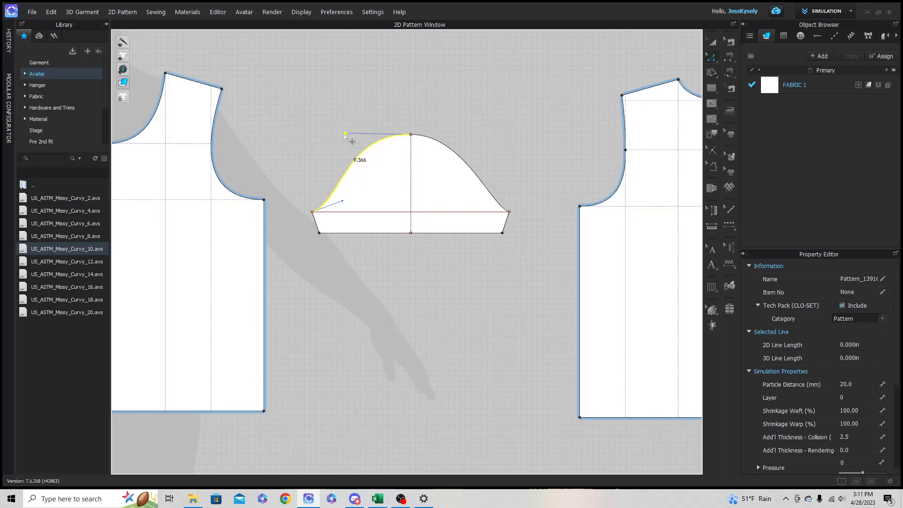
click(346, 139)
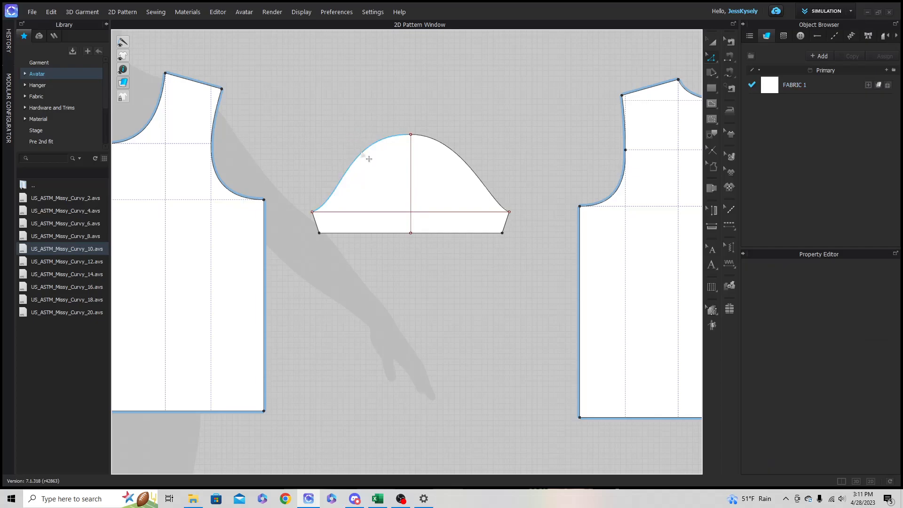
click(362, 154)
drag(345, 134, 337, 133)
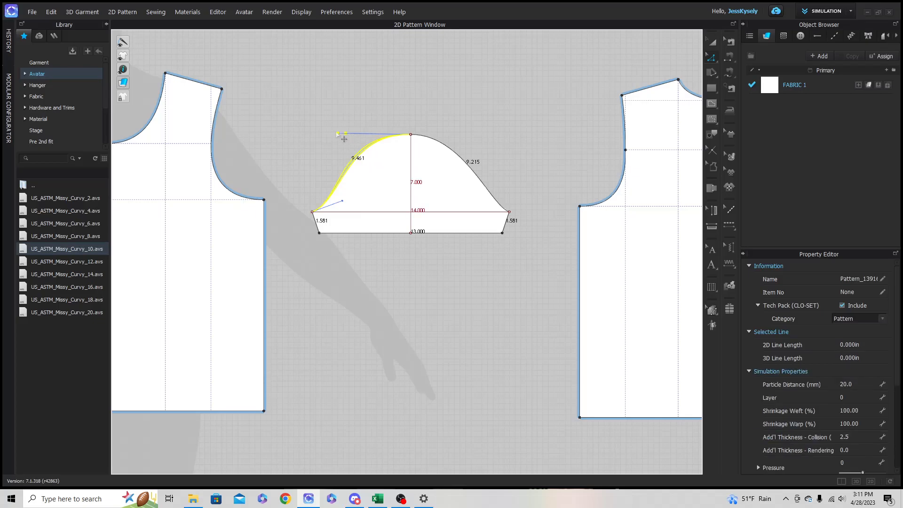
- Fine-tune the left cap curve's underarm and peak handles, keeping it about 9.46 in long, and compare it with the front armhole
scroll(301, 223, up, 3)
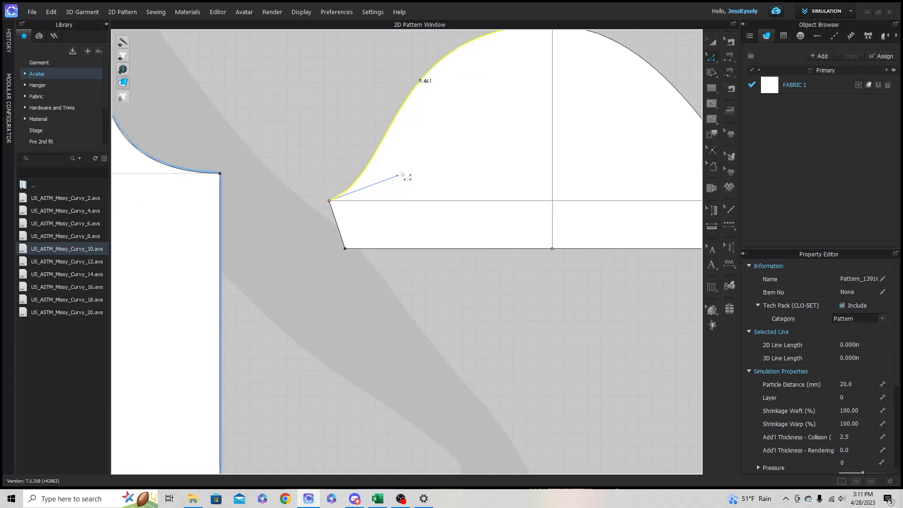
drag(402, 173, 405, 172)
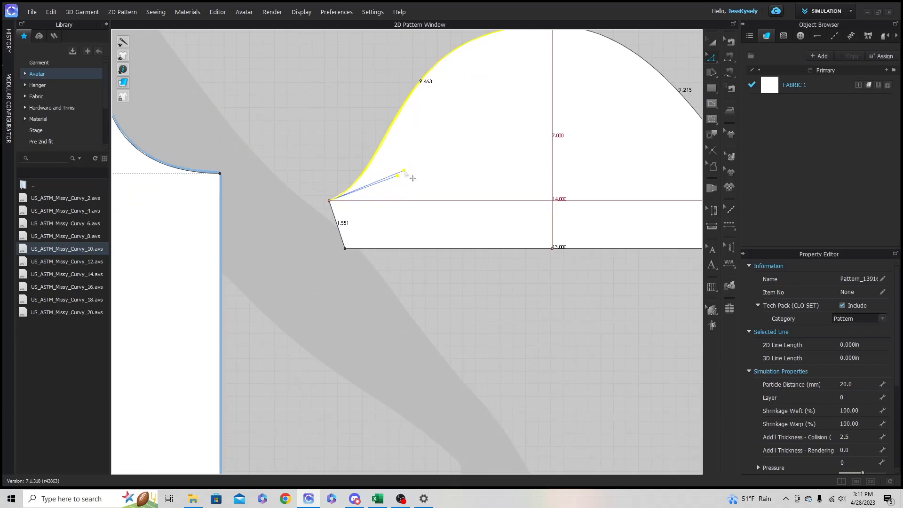
scroll(288, 192, down, 3)
click(238, 182)
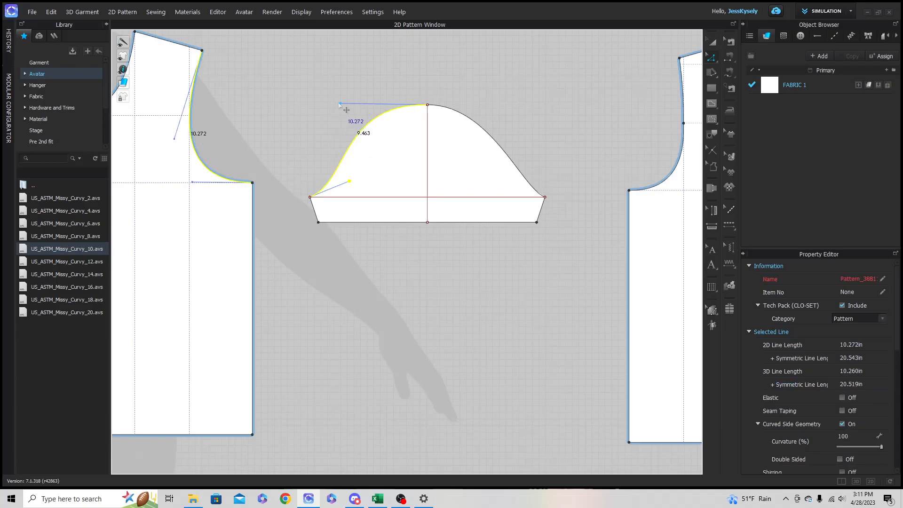
click(340, 104)
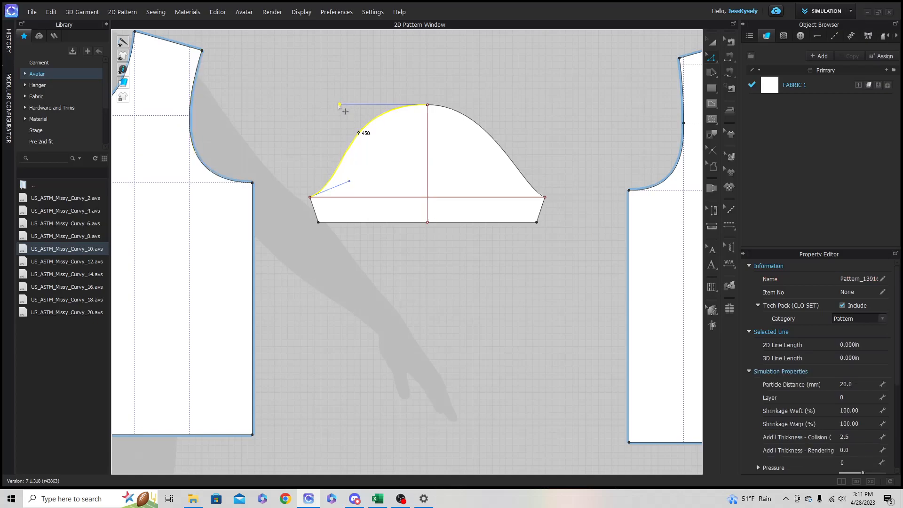
click(320, 127)
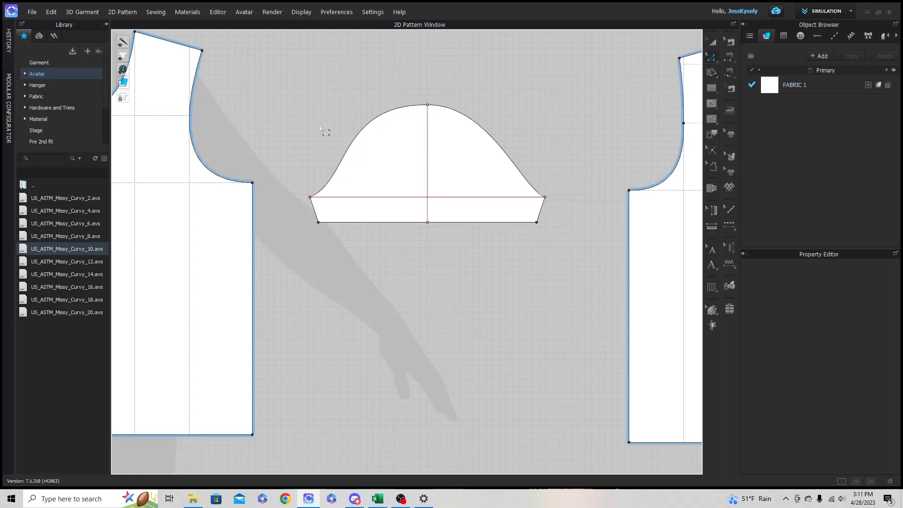
click(194, 112)
click(242, 115)
- Lengthen the right cap curve to about 9.32 in with its peak handle and compare it with both back armhole segments
click(494, 126)
drag(492, 105, 501, 103)
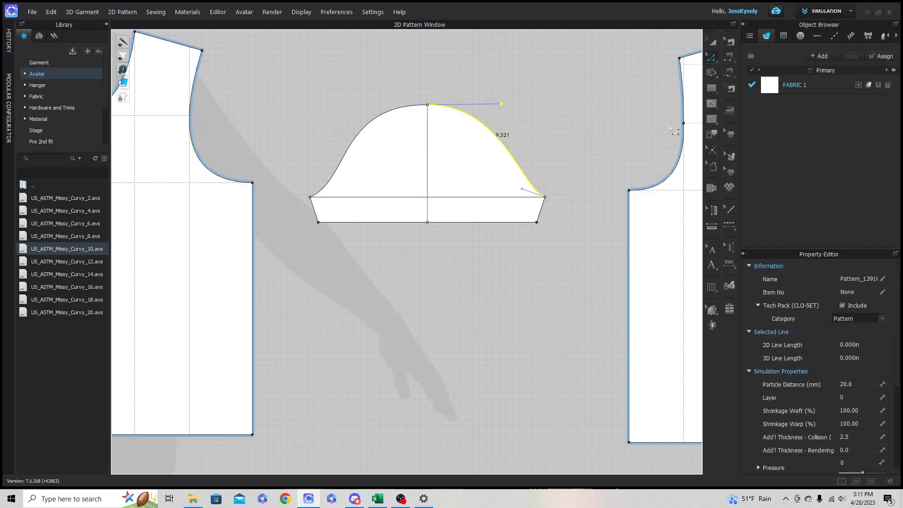
click(684, 159)
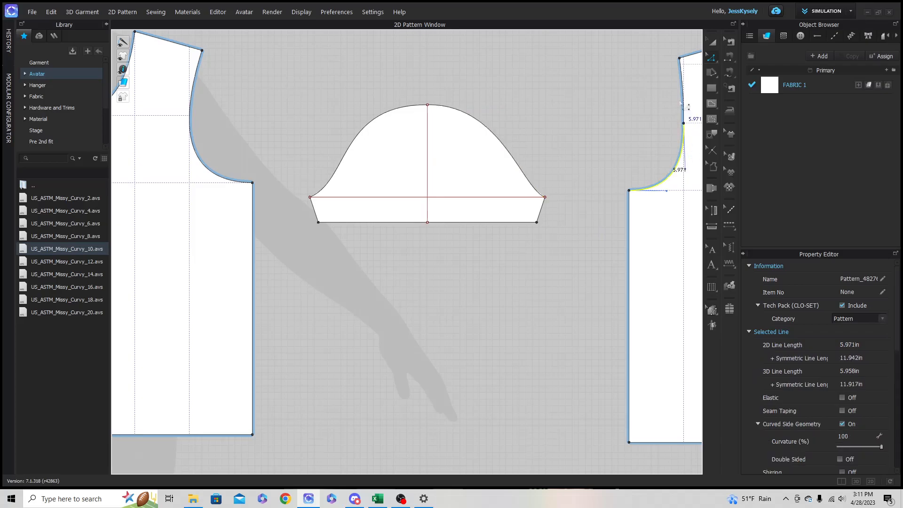
right_drag(657, 117, 584, 115)
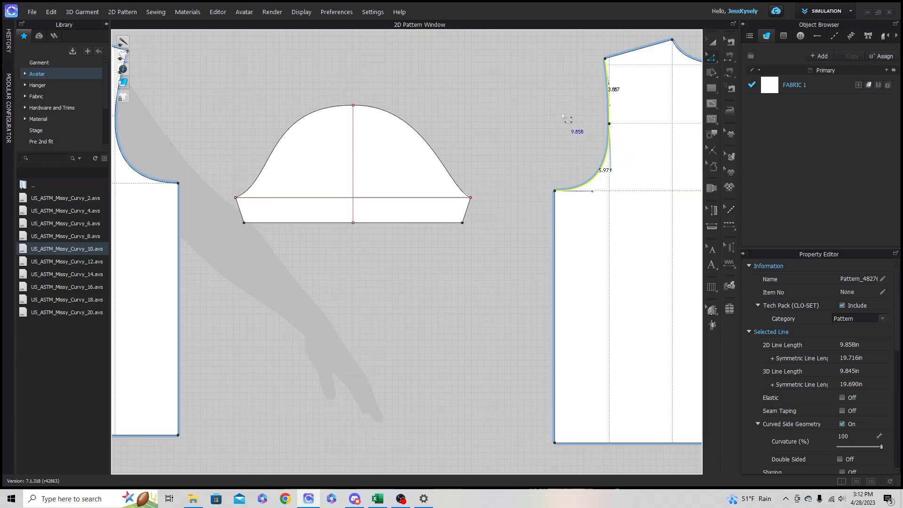
click(460, 191)
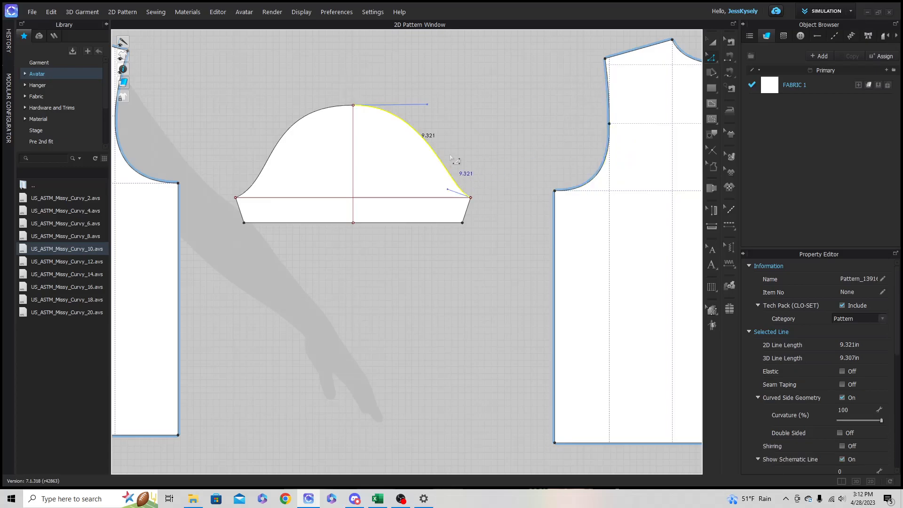
- Extend the right cap curve's peak handle further to make the curve about 9.47 in long
scroll(423, 120, up, 2)
drag(442, 94, 467, 94)
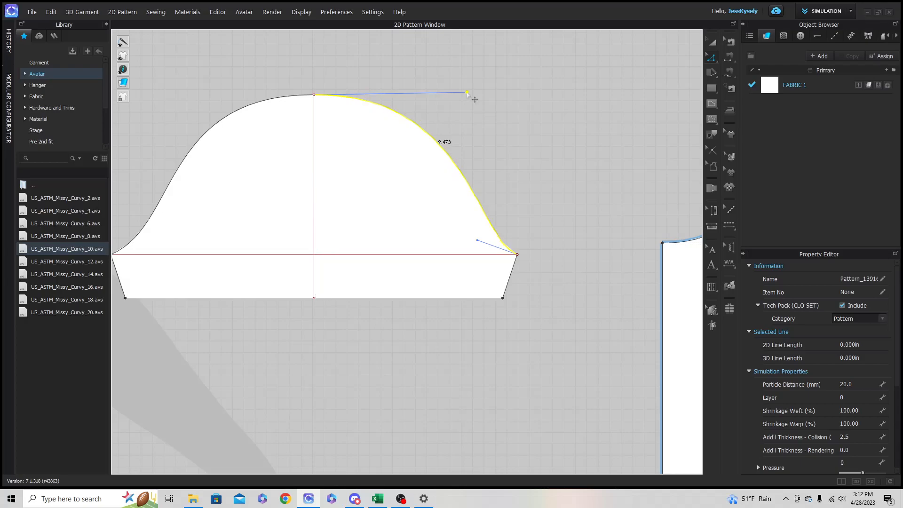
click(474, 99)
click(444, 138)
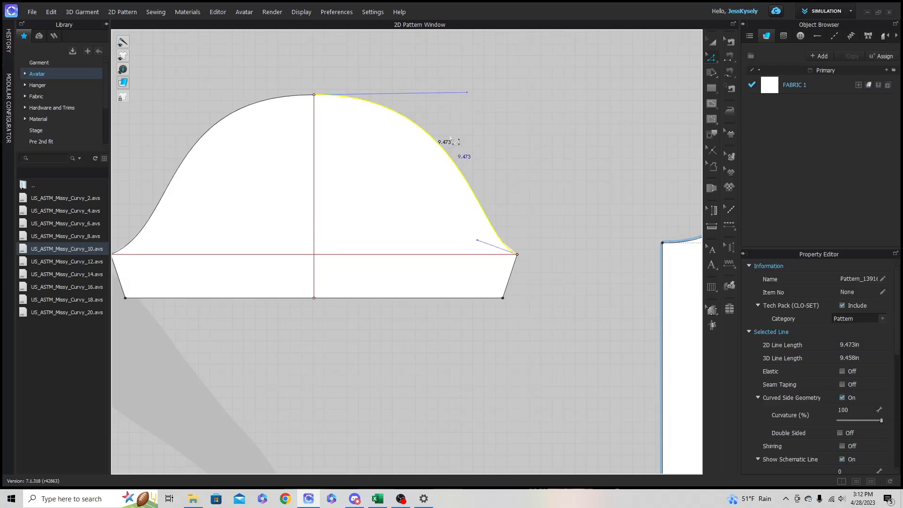
drag(474, 93, 469, 95)
click(520, 125)
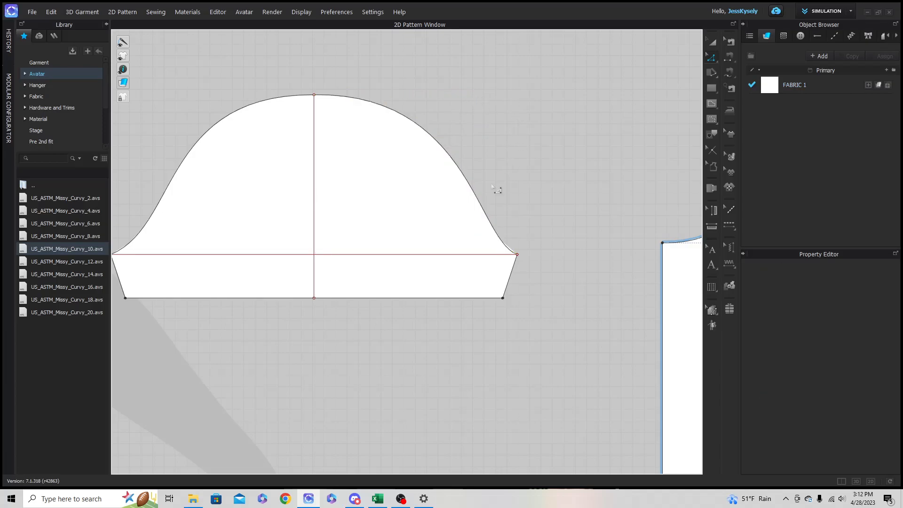
scroll(300, 224, down, 3)
middle_drag(298, 222, 354, 213)
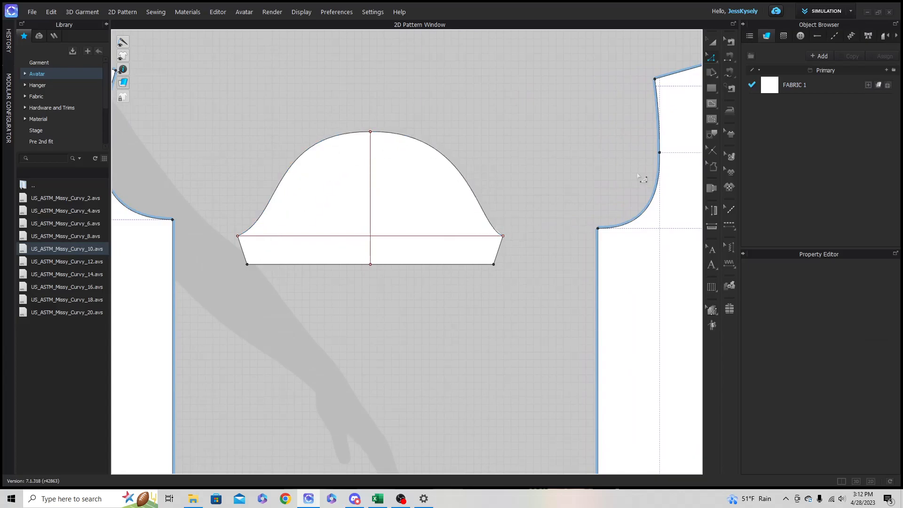
scroll(348, 232, down, 2)
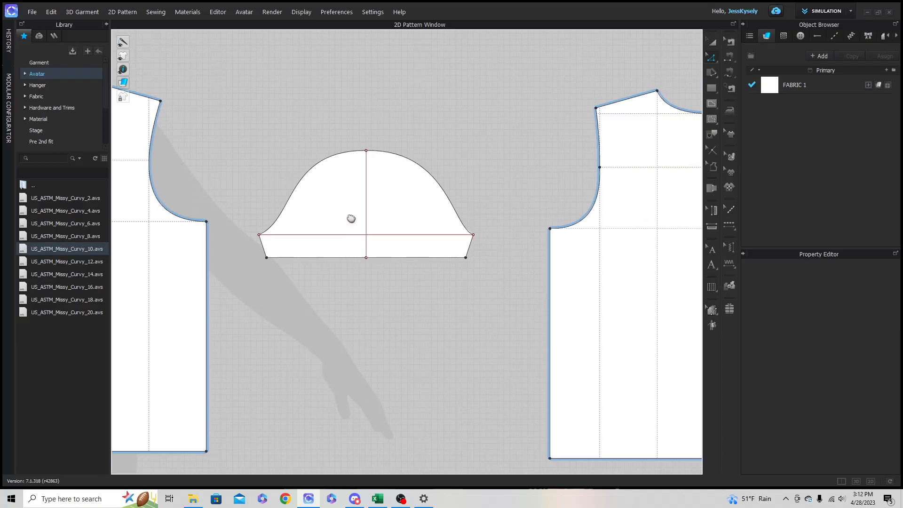
middle_drag(350, 218, 365, 235)
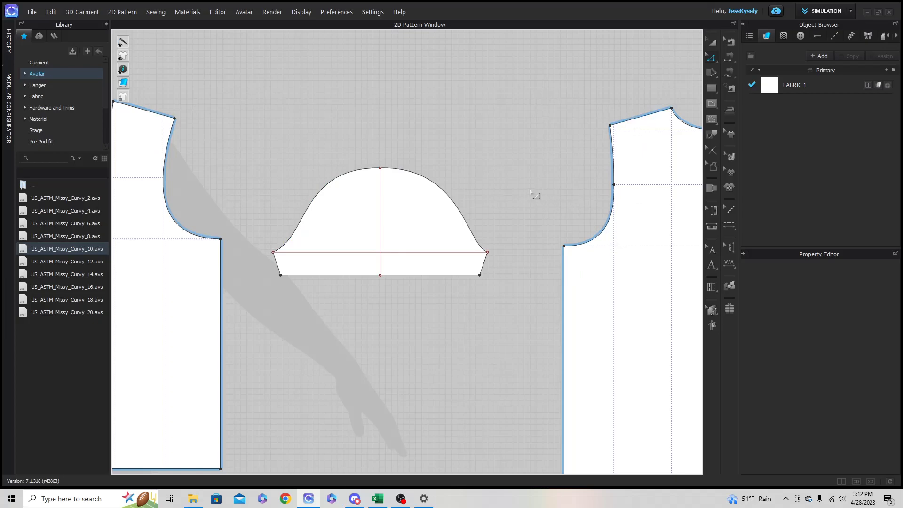
scroll(376, 218, up, 3)
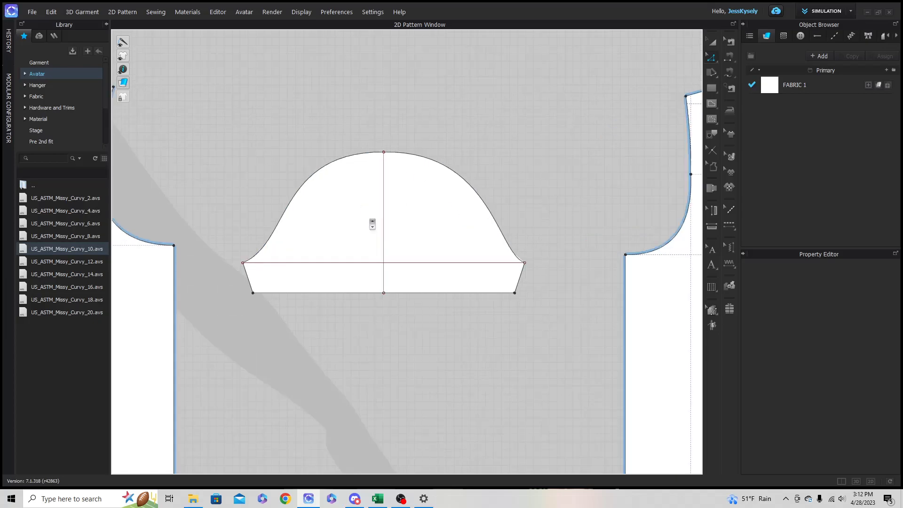
- Compare the length of the sleeve's left cap curve with the front armhole
scroll(376, 218, down, 2)
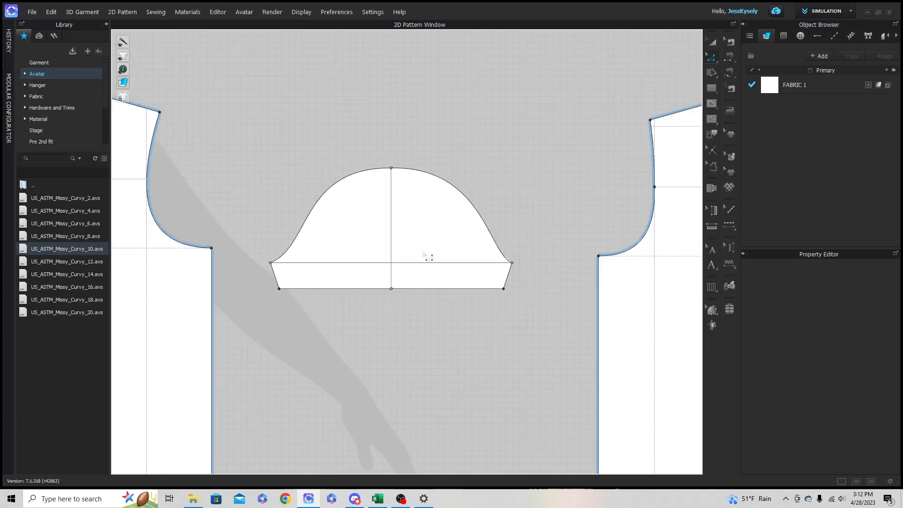
click(316, 203)
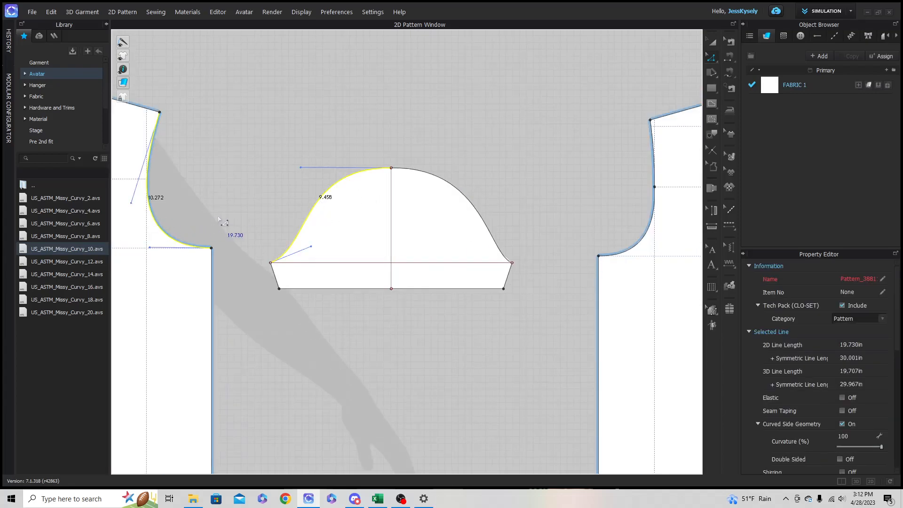
key(Escape)
scroll(389, 320, up, 2)
scroll(388, 321, down, 1)
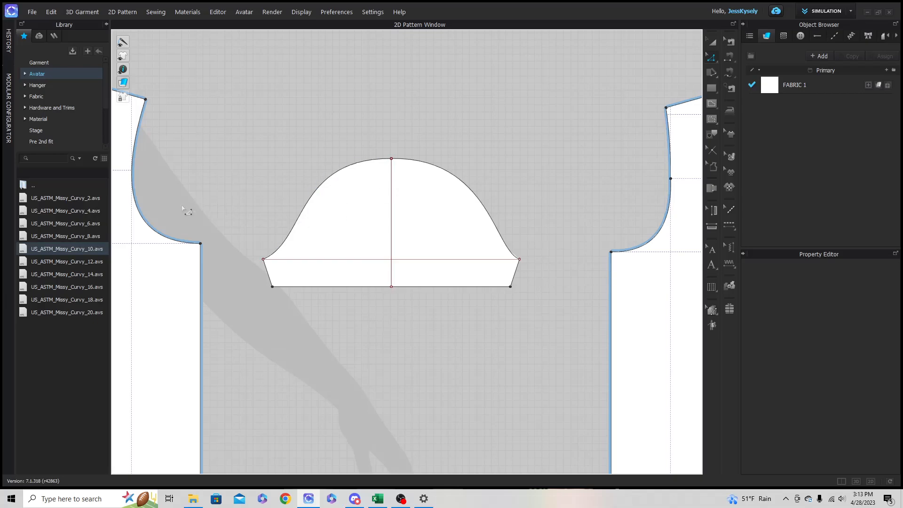
scroll(339, 268, down, 4)
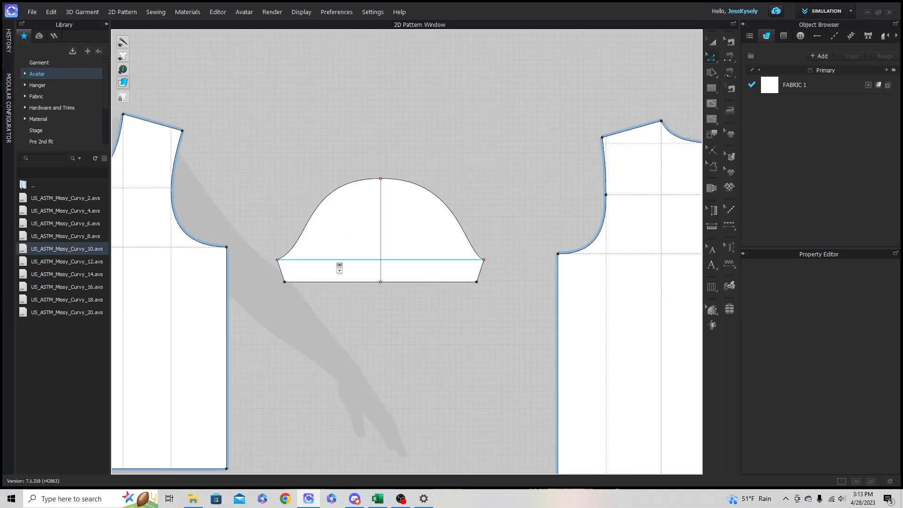
scroll(549, 306, down, 2)
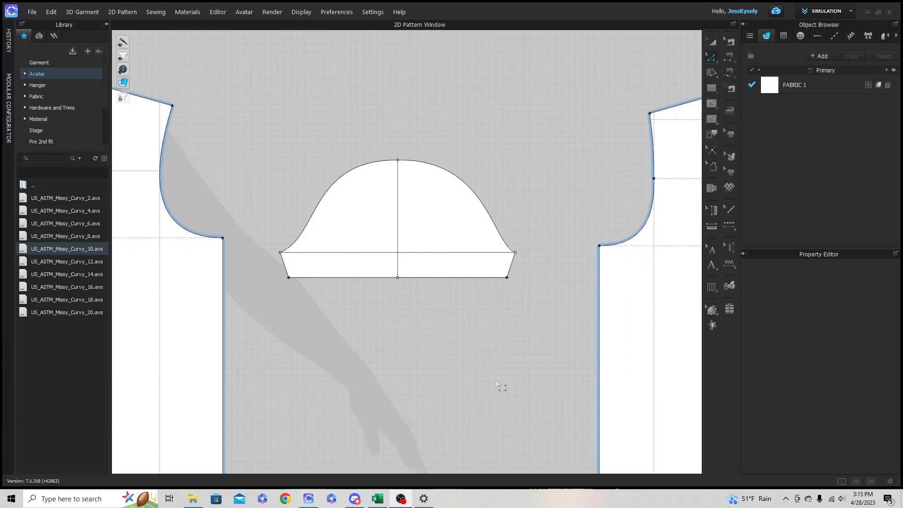
- Offset the sleeve's bicep line 1 in toward the hem as an internal line extended to the pattern outline, and check the new line's length
scroll(368, 309, up, 3)
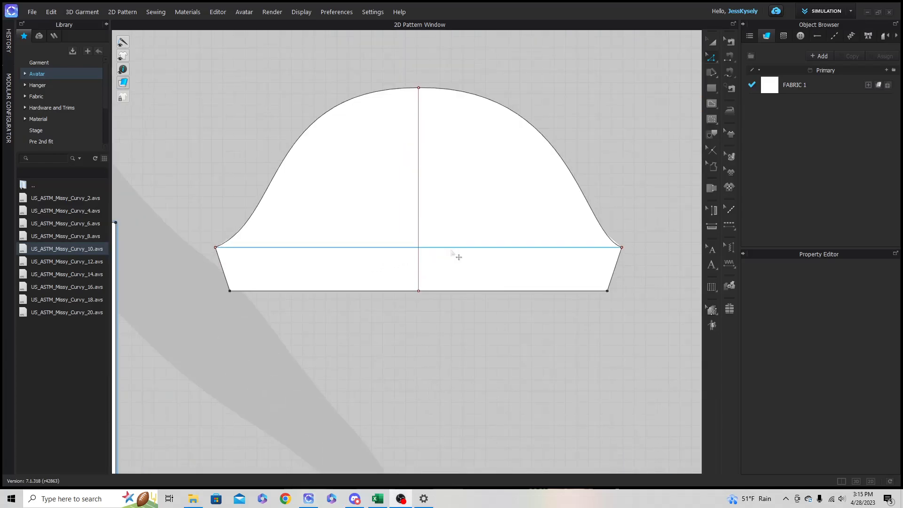
click(458, 256)
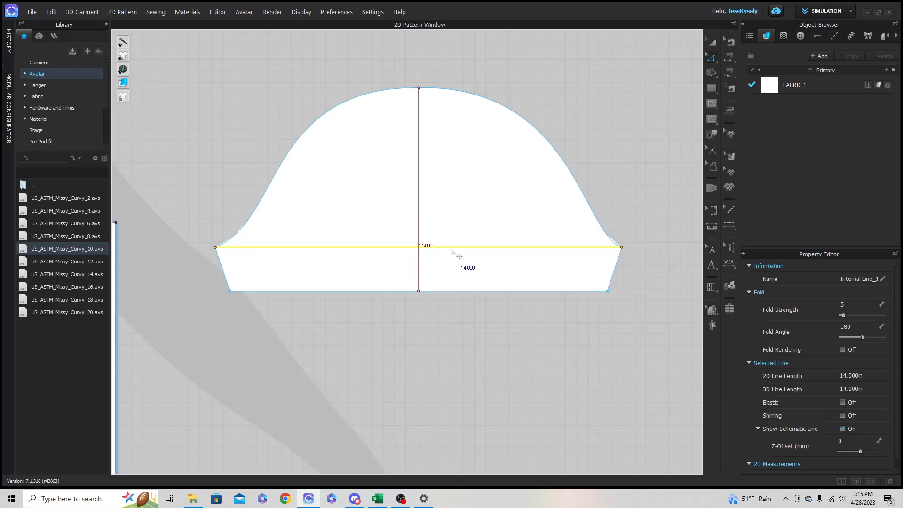
right_click(452, 252)
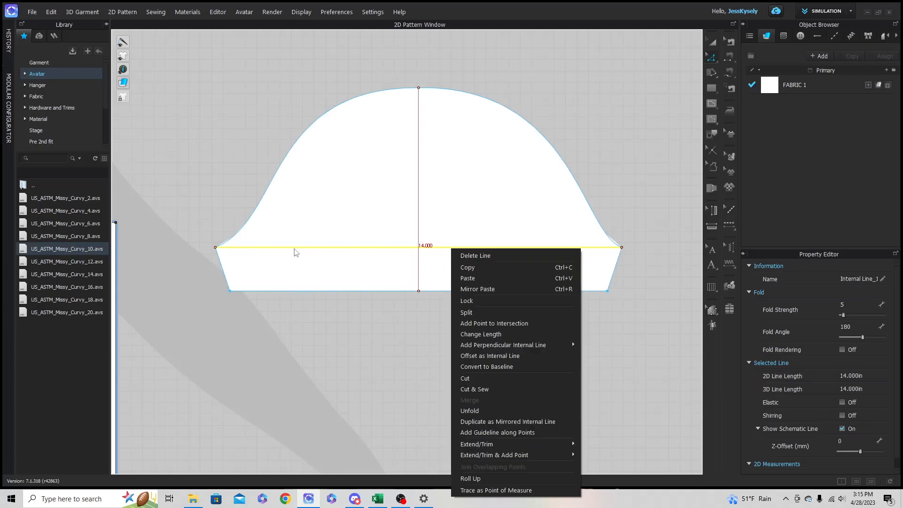
click(510, 357)
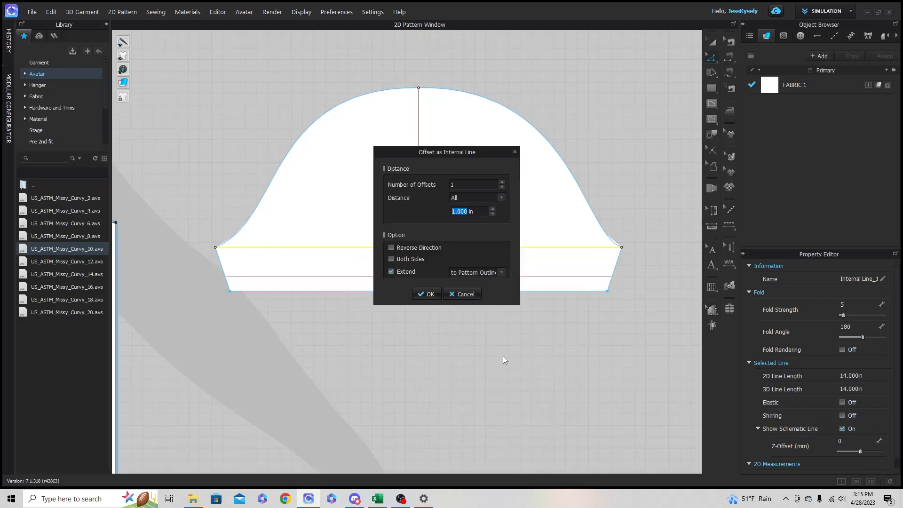
click(429, 294)
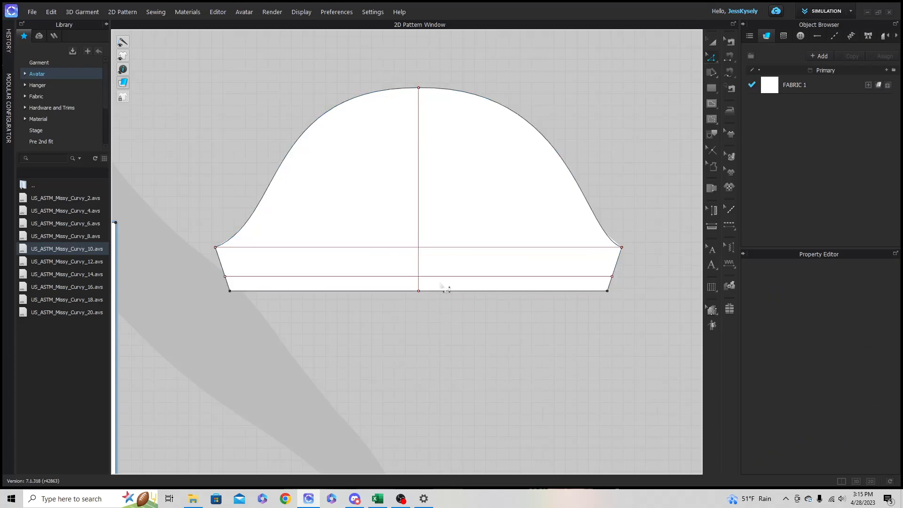
click(442, 278)
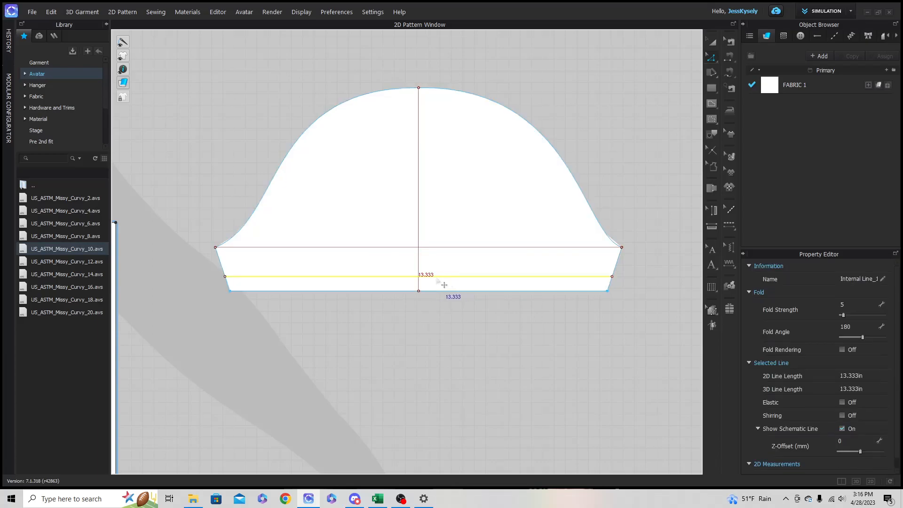
click(473, 325)
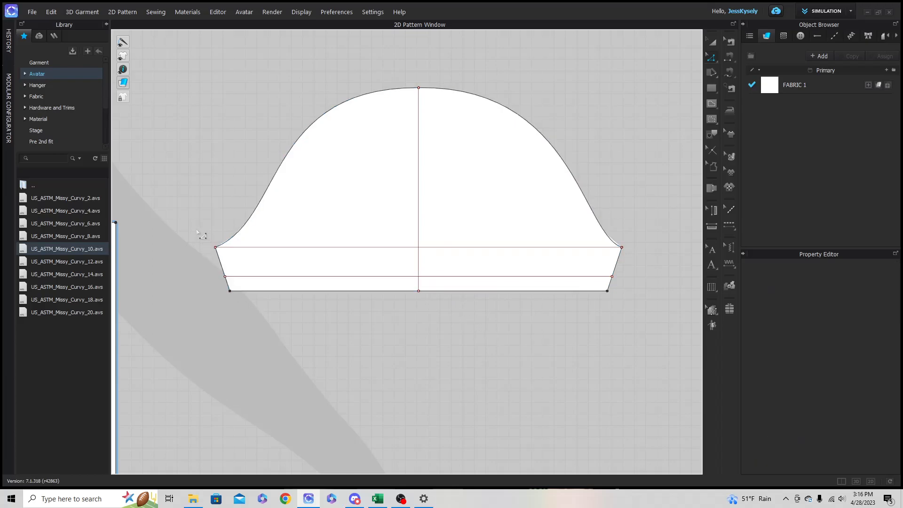
- Move the sleeve's left underarm seam outward horizontally by 0.33 in
drag(206, 246, 252, 326)
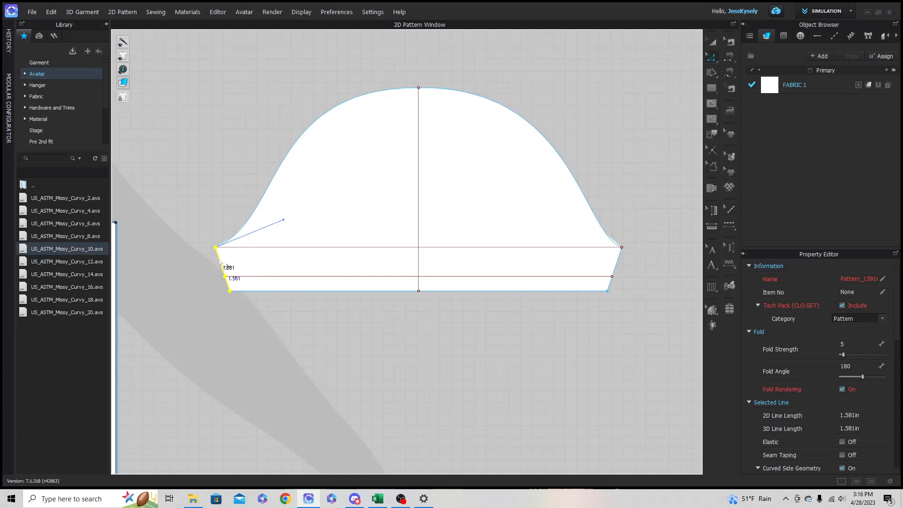
drag(220, 261, 196, 258)
key(Return)
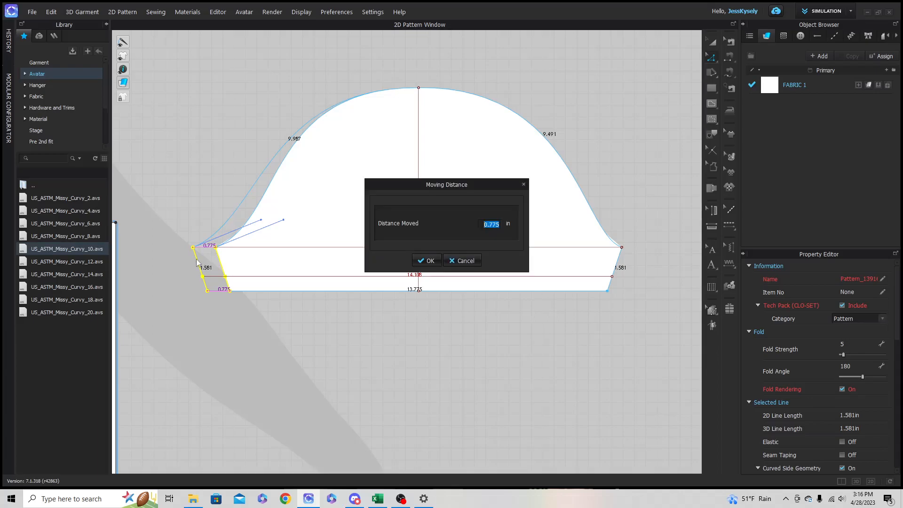
text(.33)
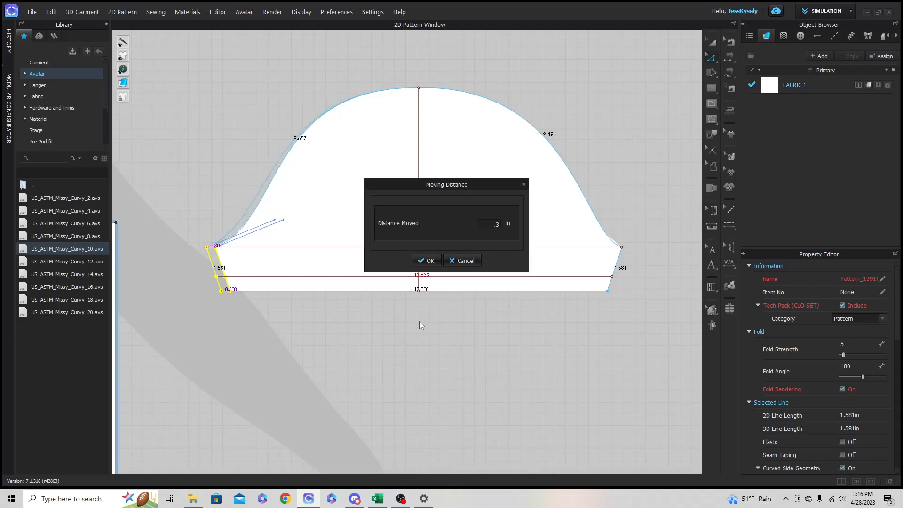
key(Return)
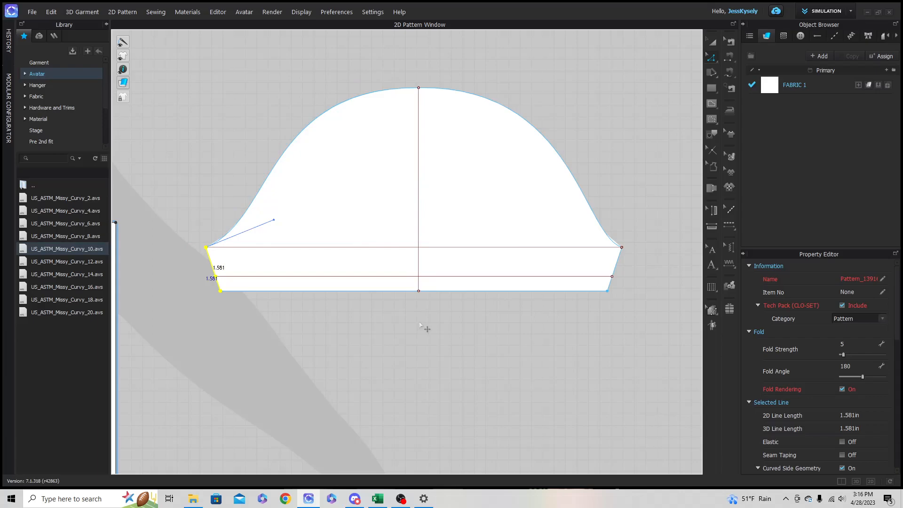
click(420, 326)
- Move the sleeve's right underarm seam outward horizontally by 0.33 in and check the offset internal line's length
drag(644, 306, 607, 222)
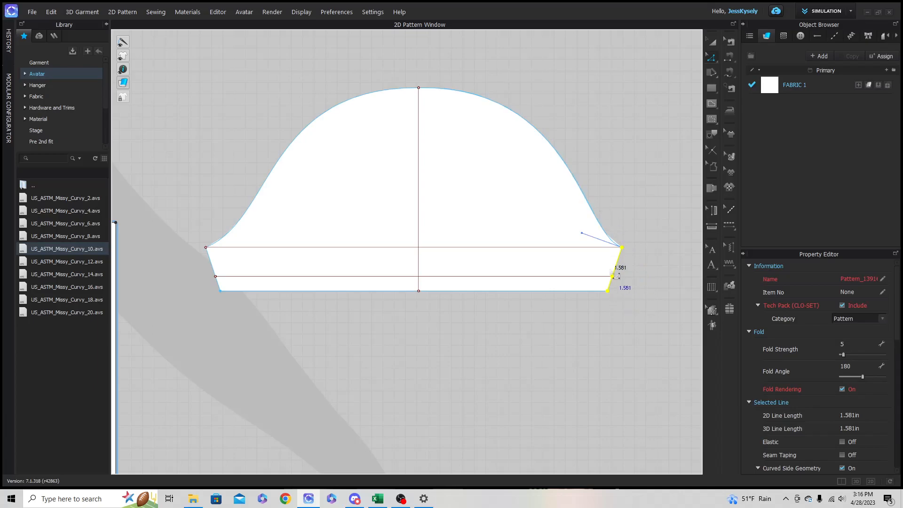
mouse_move(624, 274)
mouse_down()
mouse_move(638, 274)
mouse_move(631, 270)
mouse_up()
right_click(631, 270)
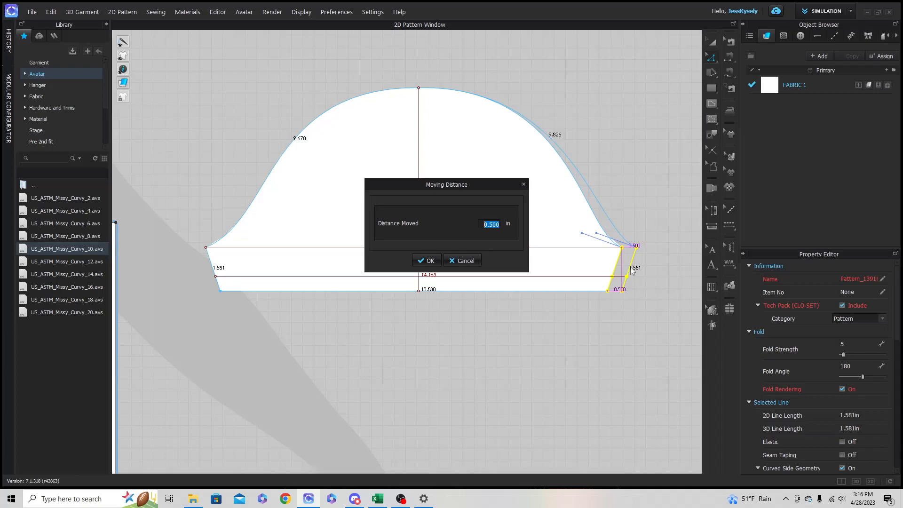
text(.33)
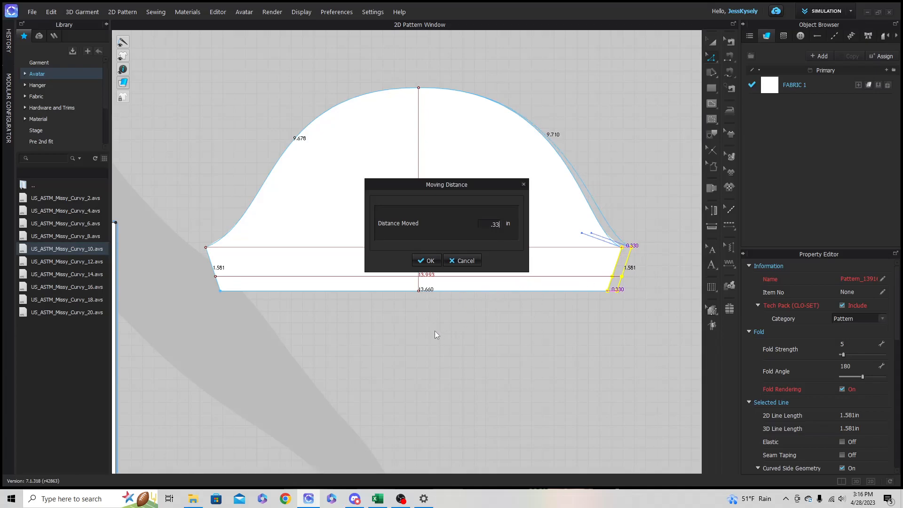
click(426, 261)
click(456, 280)
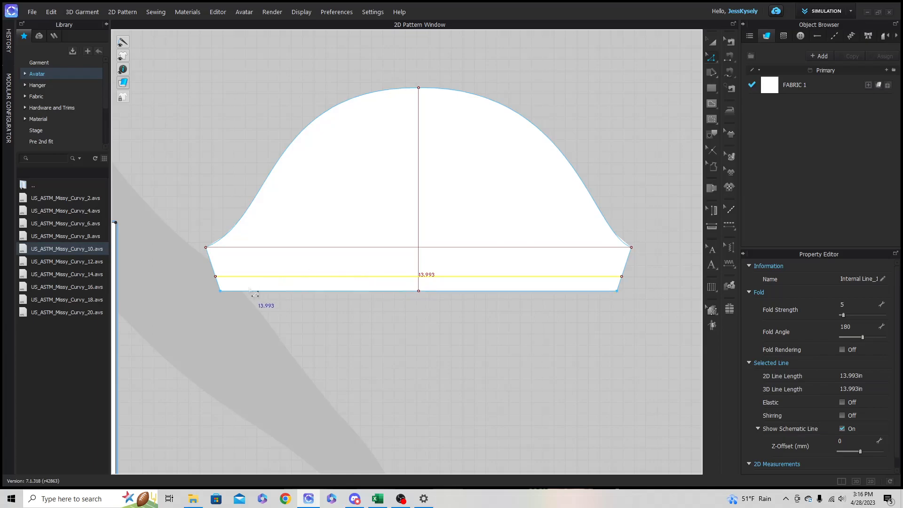
click(328, 362)
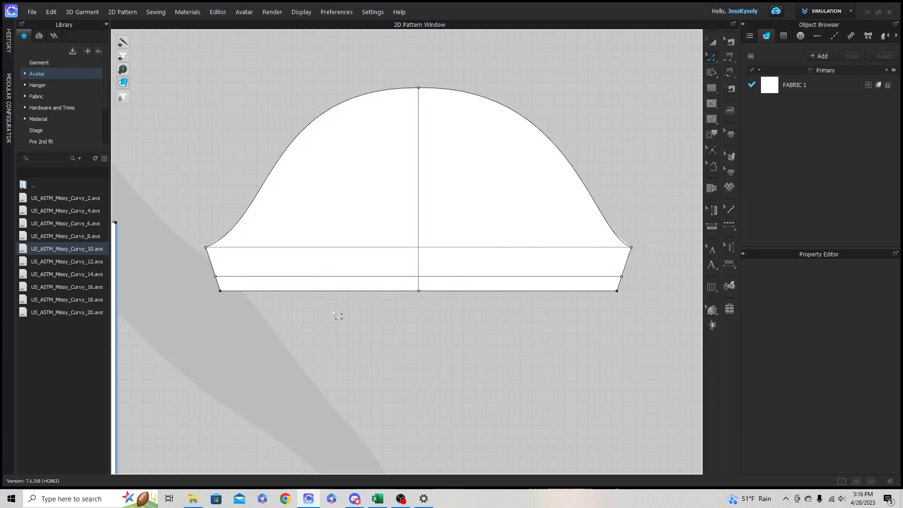
- Measure the widened sleeve's left cap curve and the front armhole for comparison
click(248, 225)
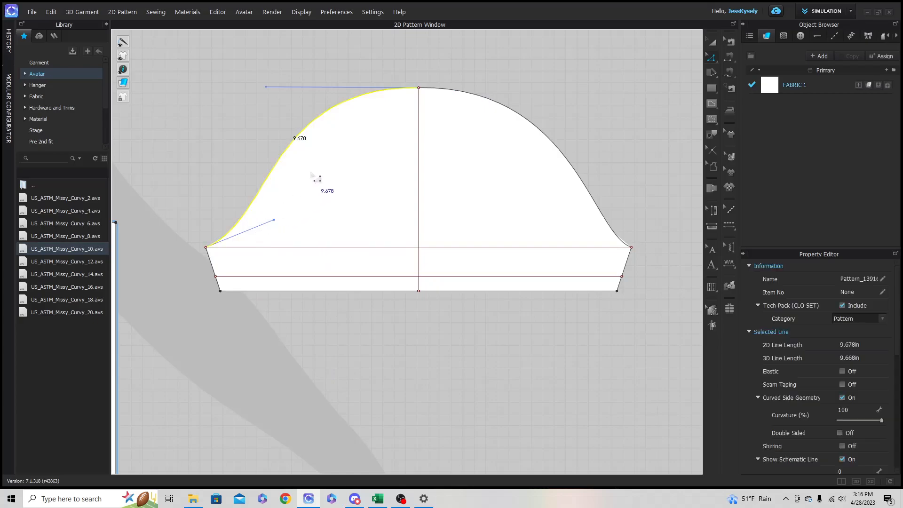
scroll(244, 177, down, 2)
middle_drag(241, 178, 369, 238)
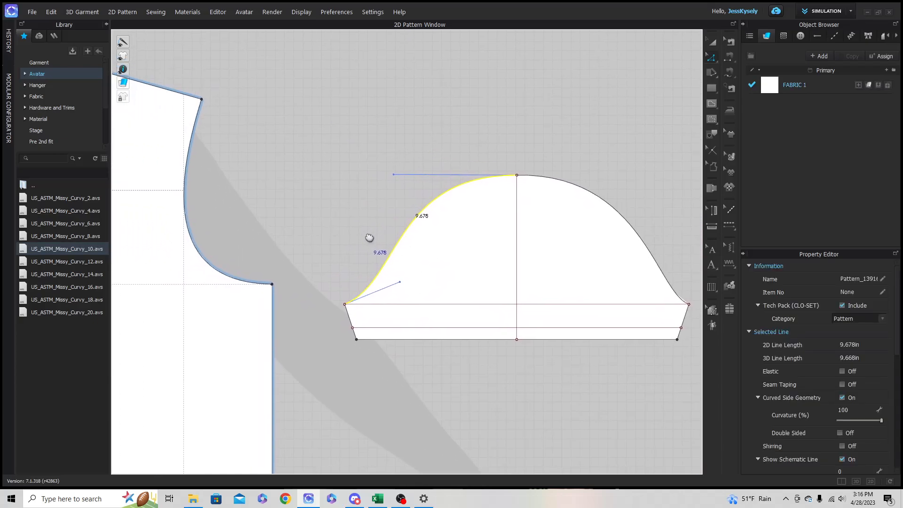
click(196, 248)
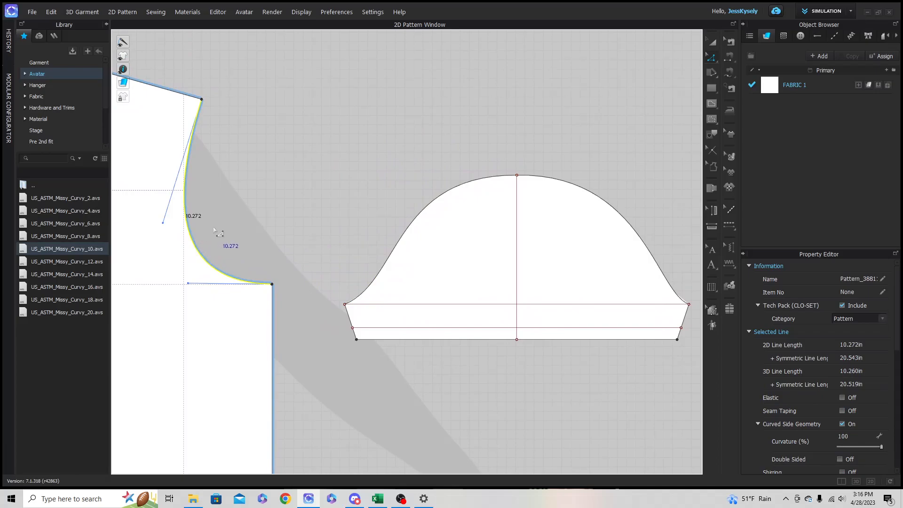
scroll(320, 247, down, 1)
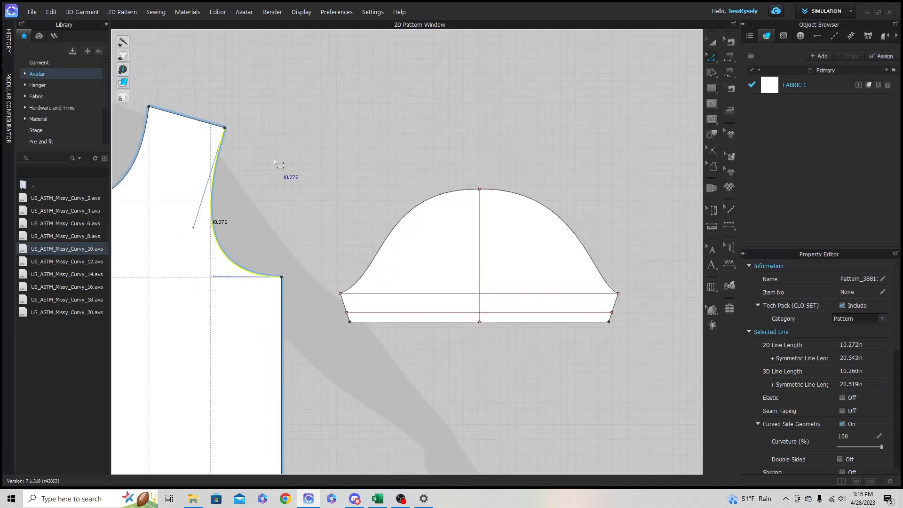
click(393, 244)
click(352, 234)
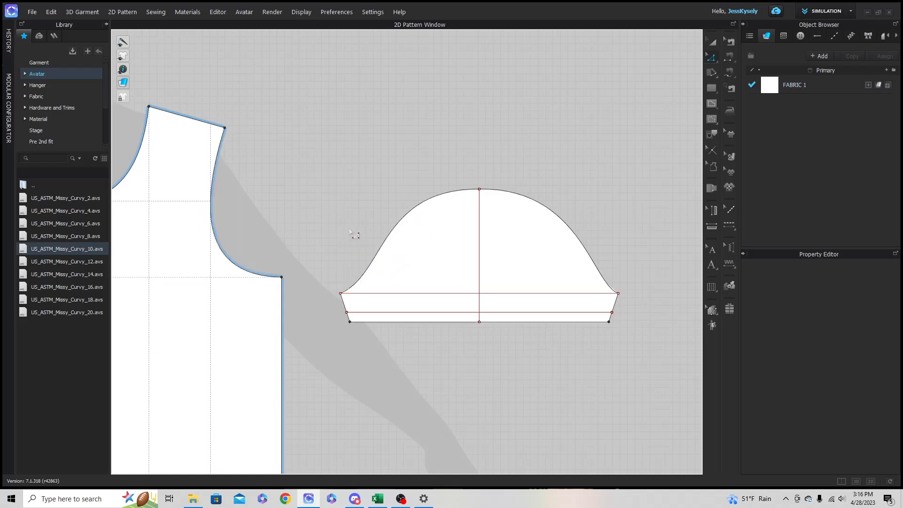
- Measure the widened sleeve's right cap curve and both back armhole segments together
scroll(349, 234, down, 1)
scroll(484, 251, up, 3)
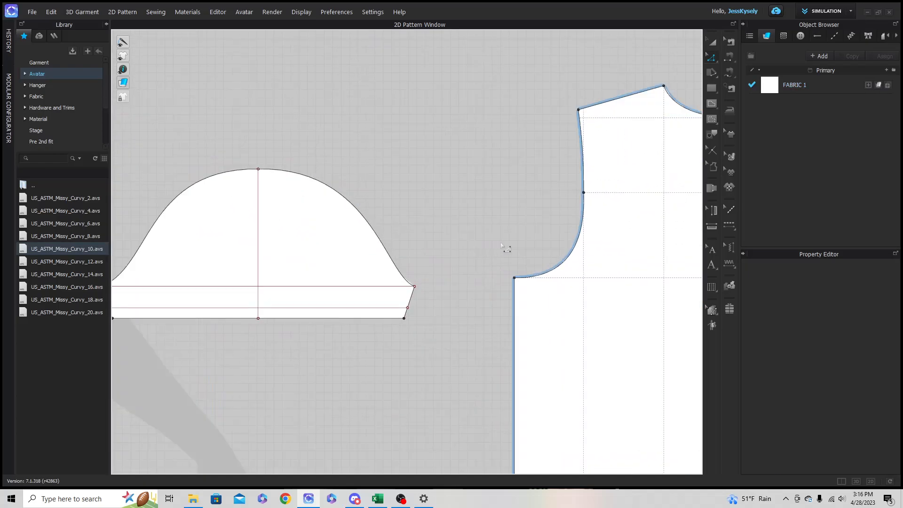
click(401, 271)
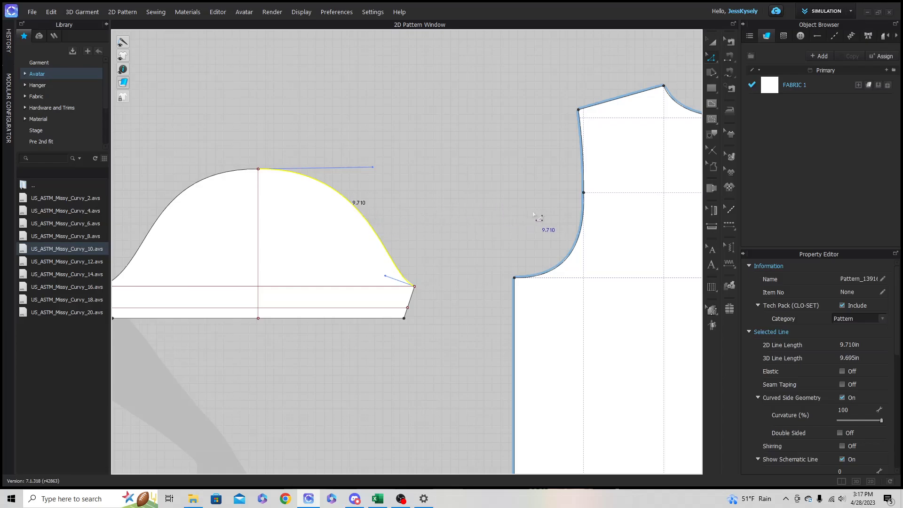
click(579, 233)
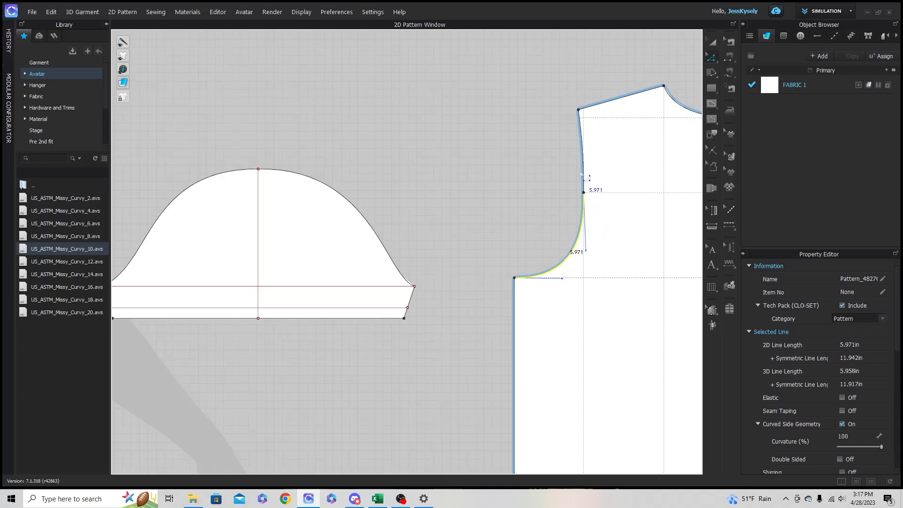
shift+click(585, 173)
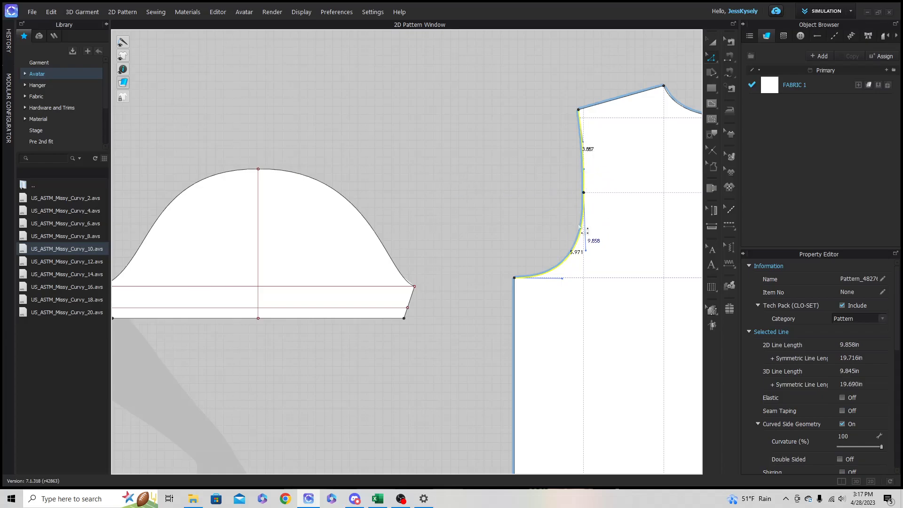
click(494, 175)
scroll(459, 226, down, 3)
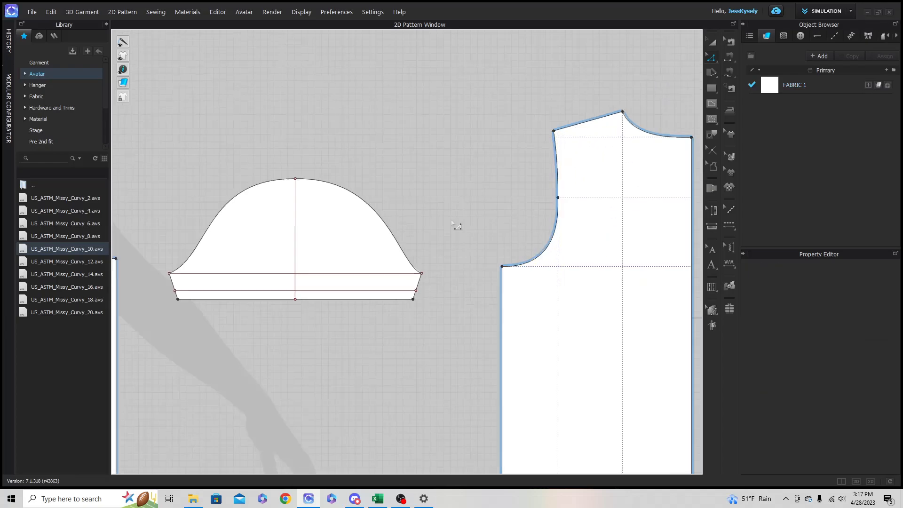
- Clone the sleeve as a symmetric pattern with sewing and place the copy on the opposite side of the front bodice, level with the original
right_drag(398, 218, 456, 202)
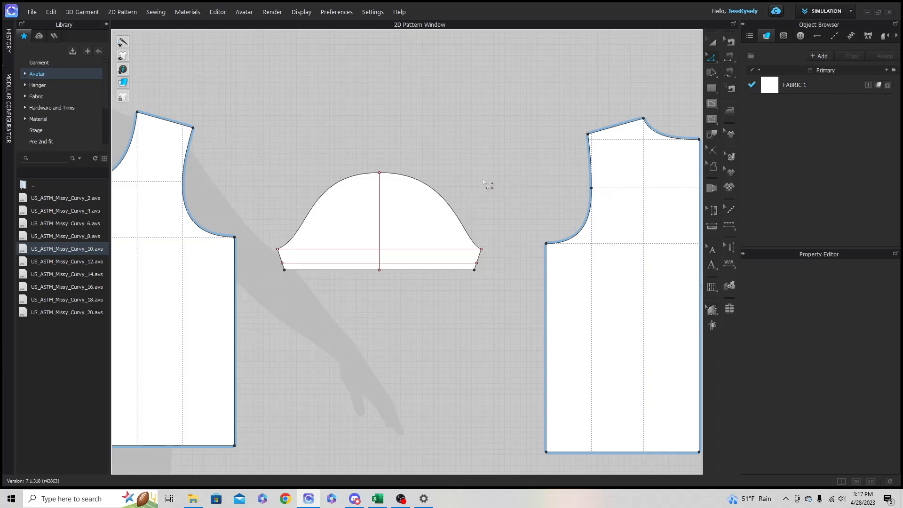
scroll(489, 181, down, 3)
click(712, 45)
click(460, 239)
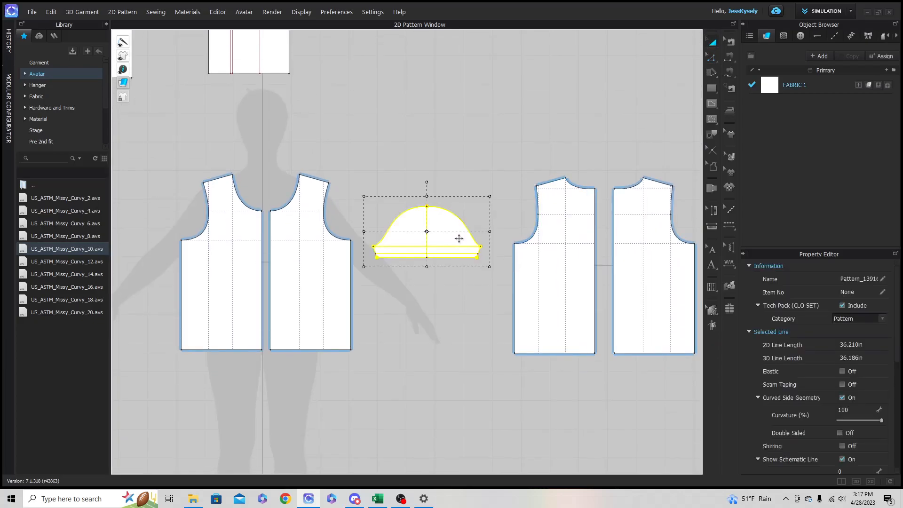
right_click(441, 222)
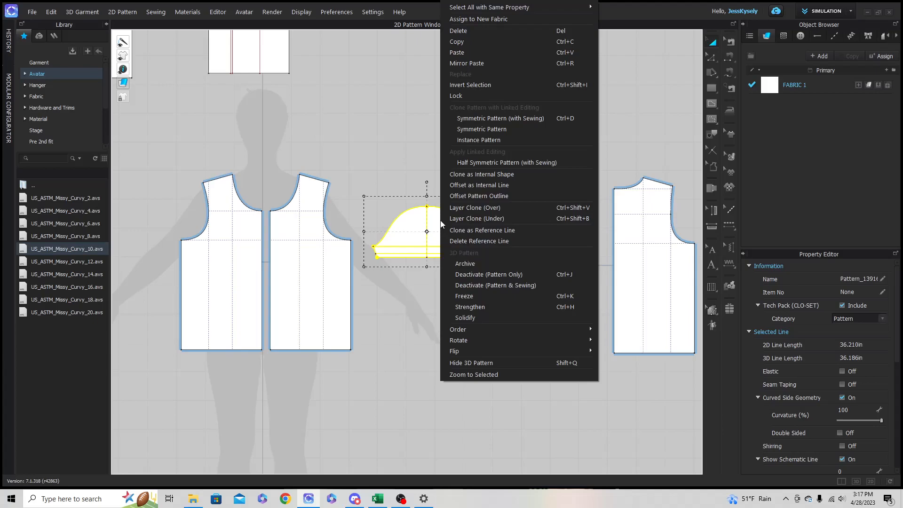
click(491, 118)
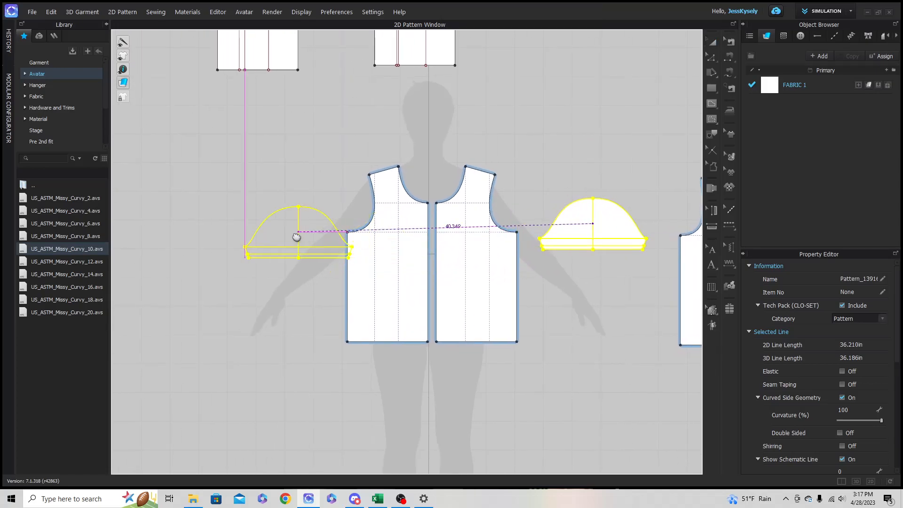
click(272, 223)
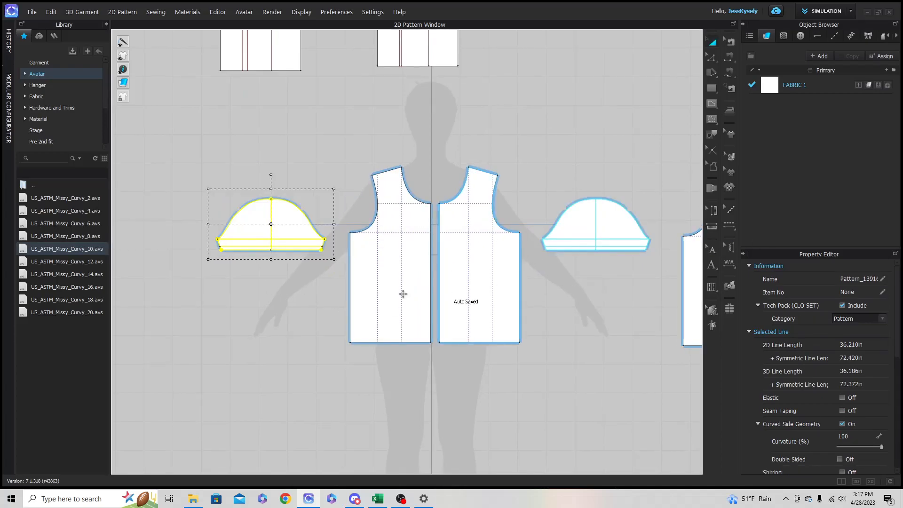
scroll(528, 298, down, 2)
middle_drag(527, 298, 368, 292)
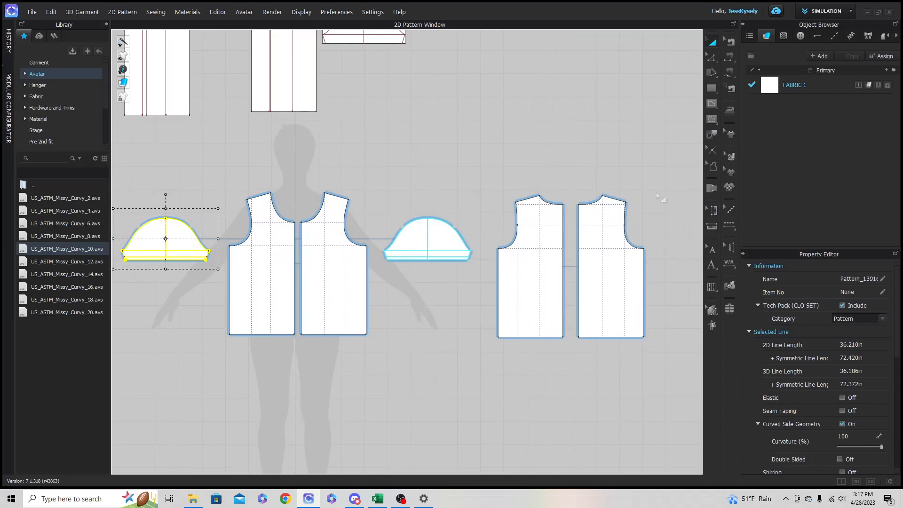
click(640, 193)
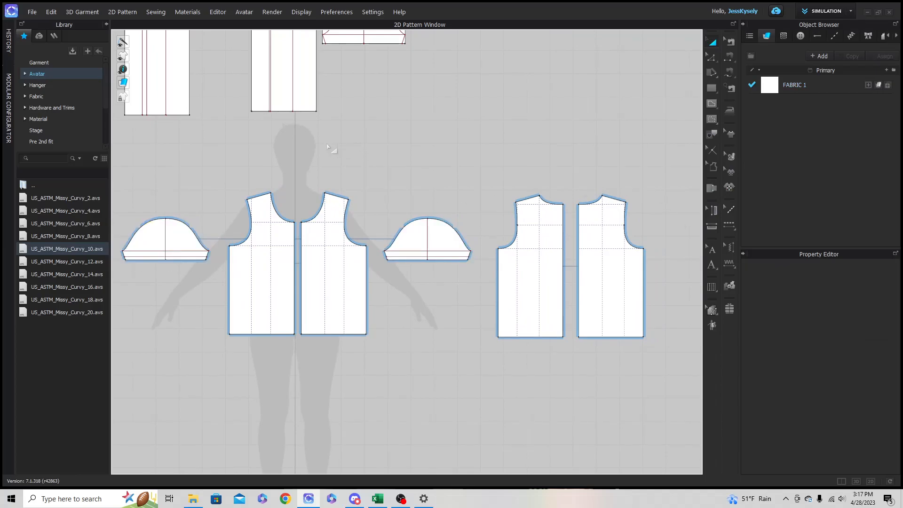